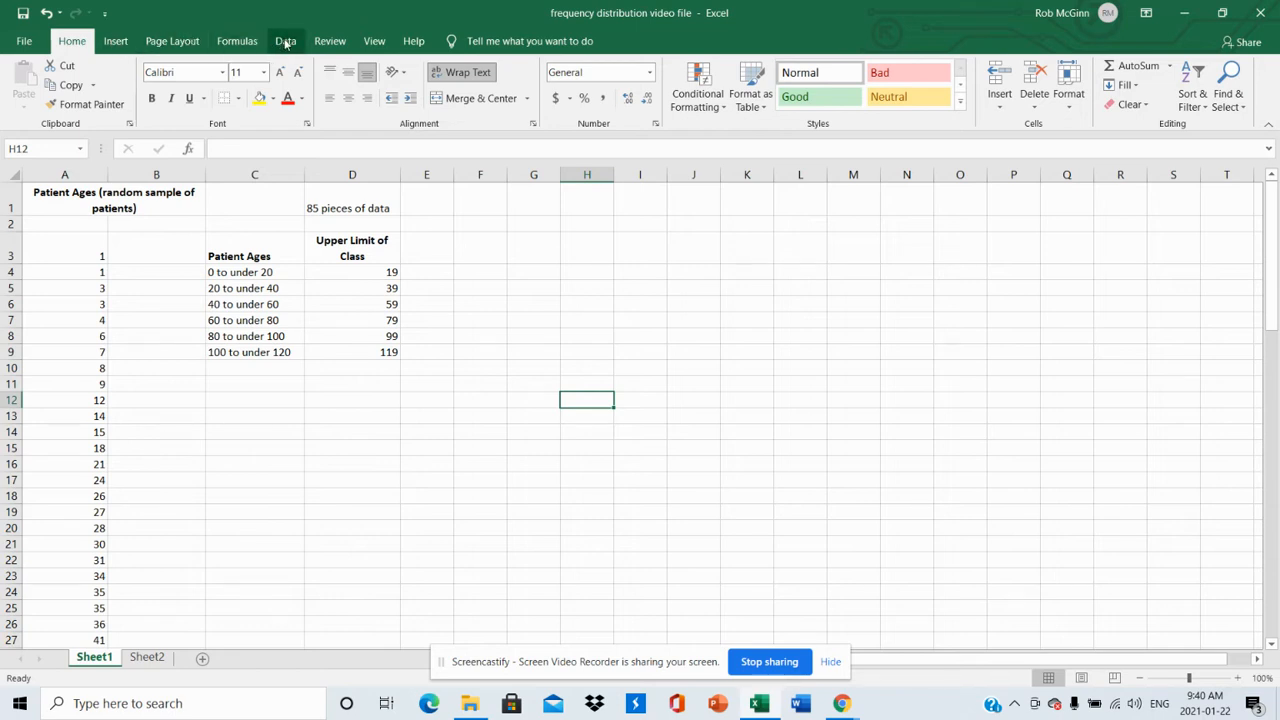
Run a Histogram analysis with input A3:A87, bins D4:D9, output at C13 and chart output, and shift the chart slightly up and right
click(285, 41)
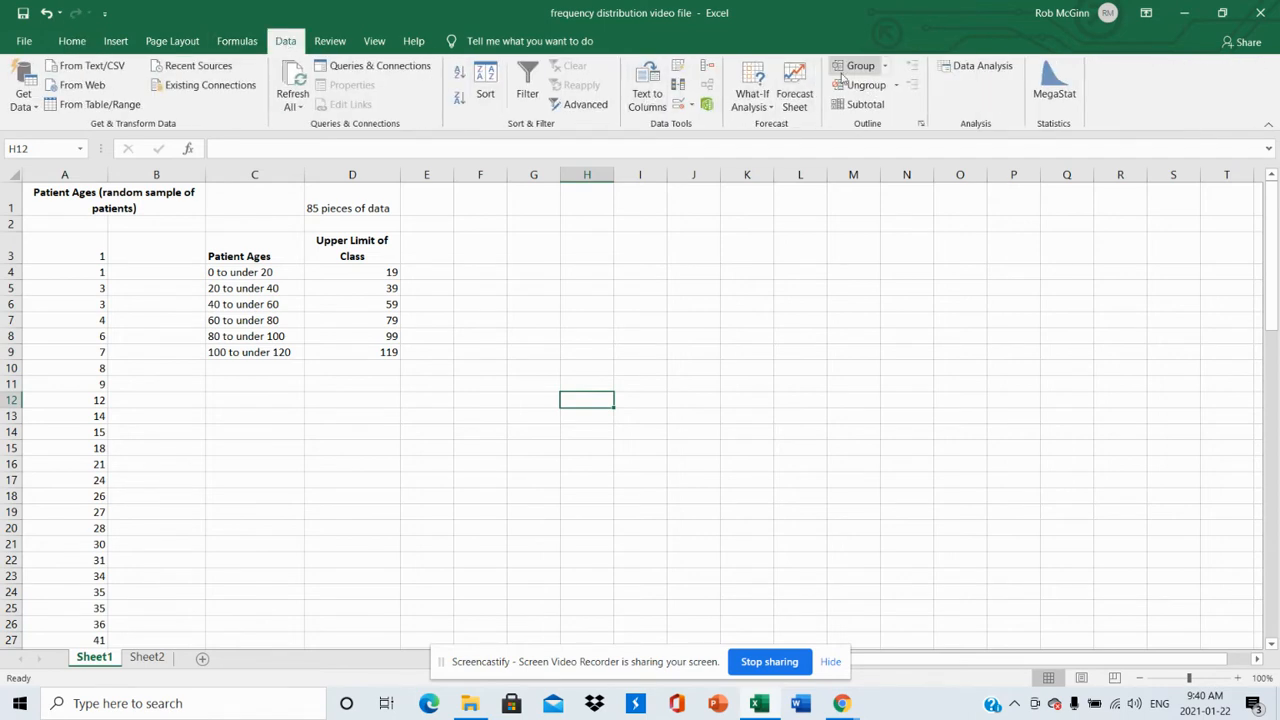
click(983, 66)
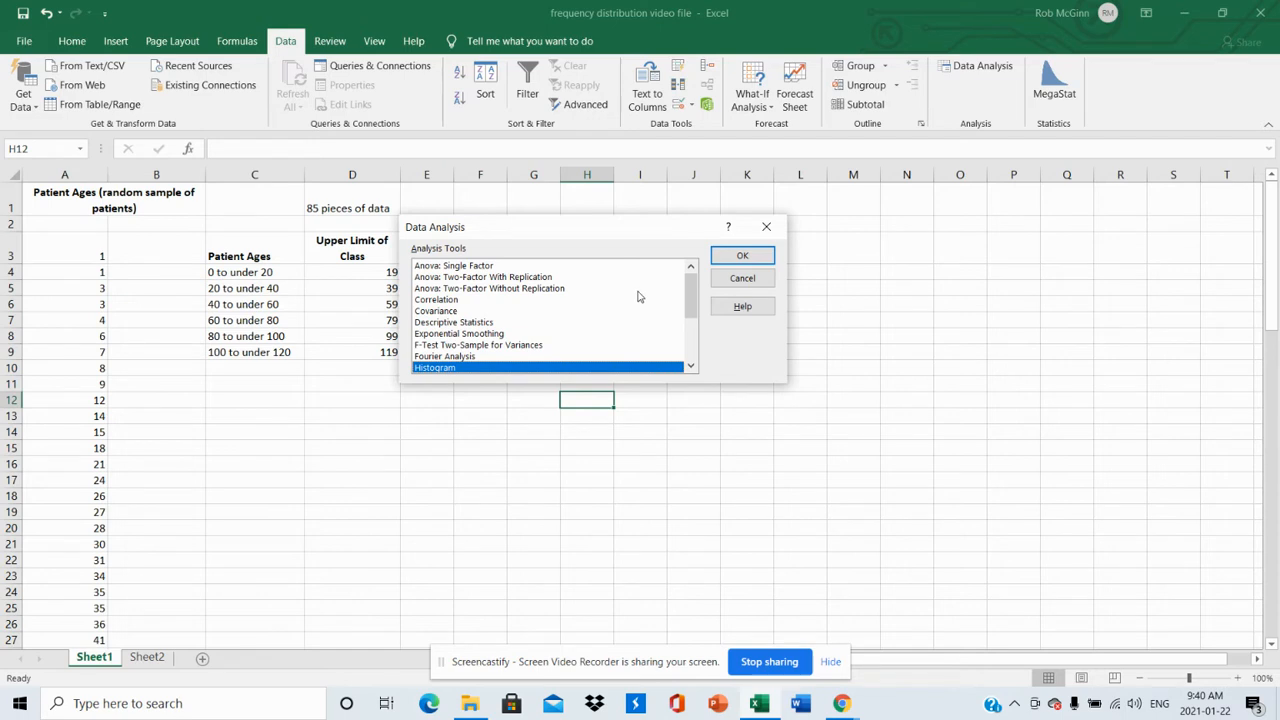
click(744, 257)
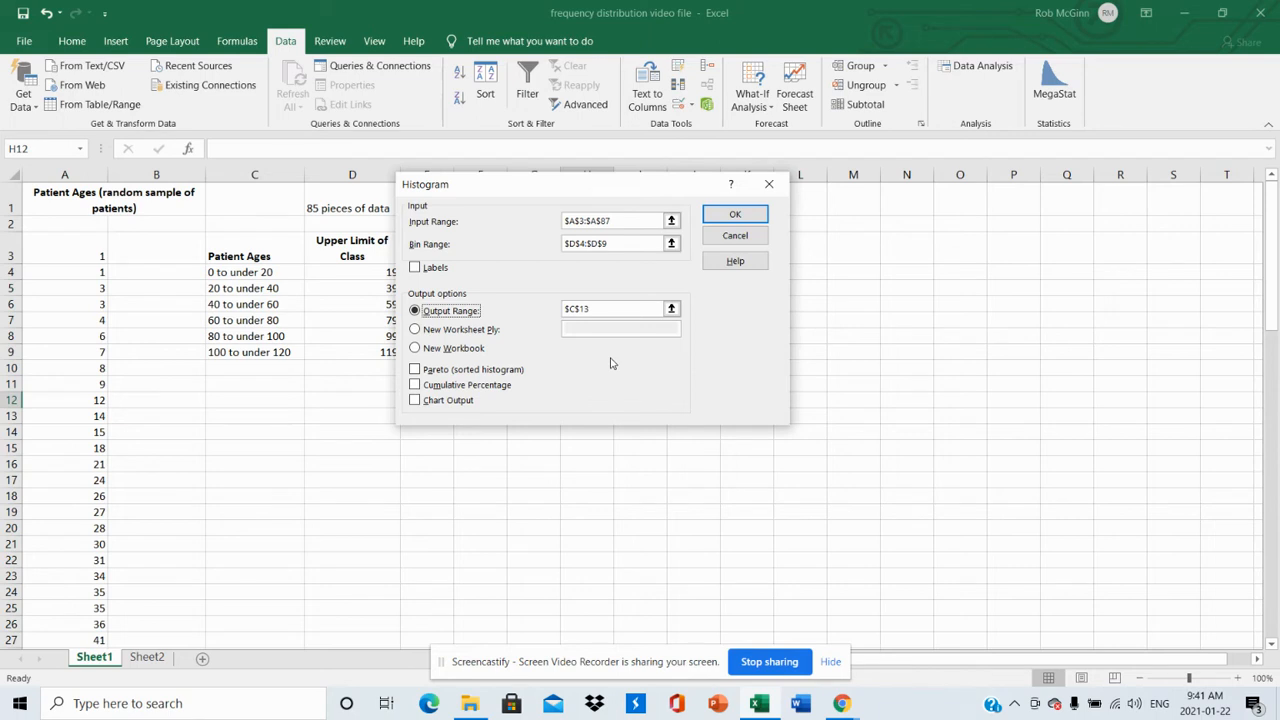
click(414, 400)
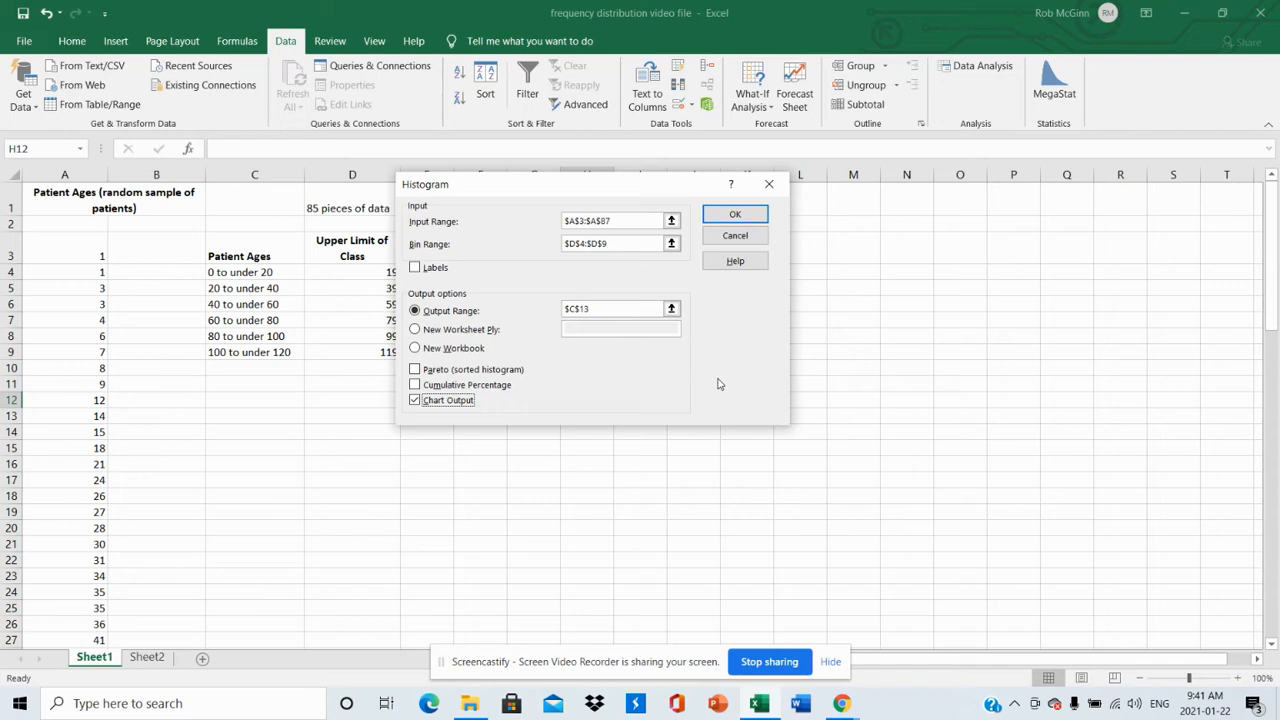
click(748, 220)
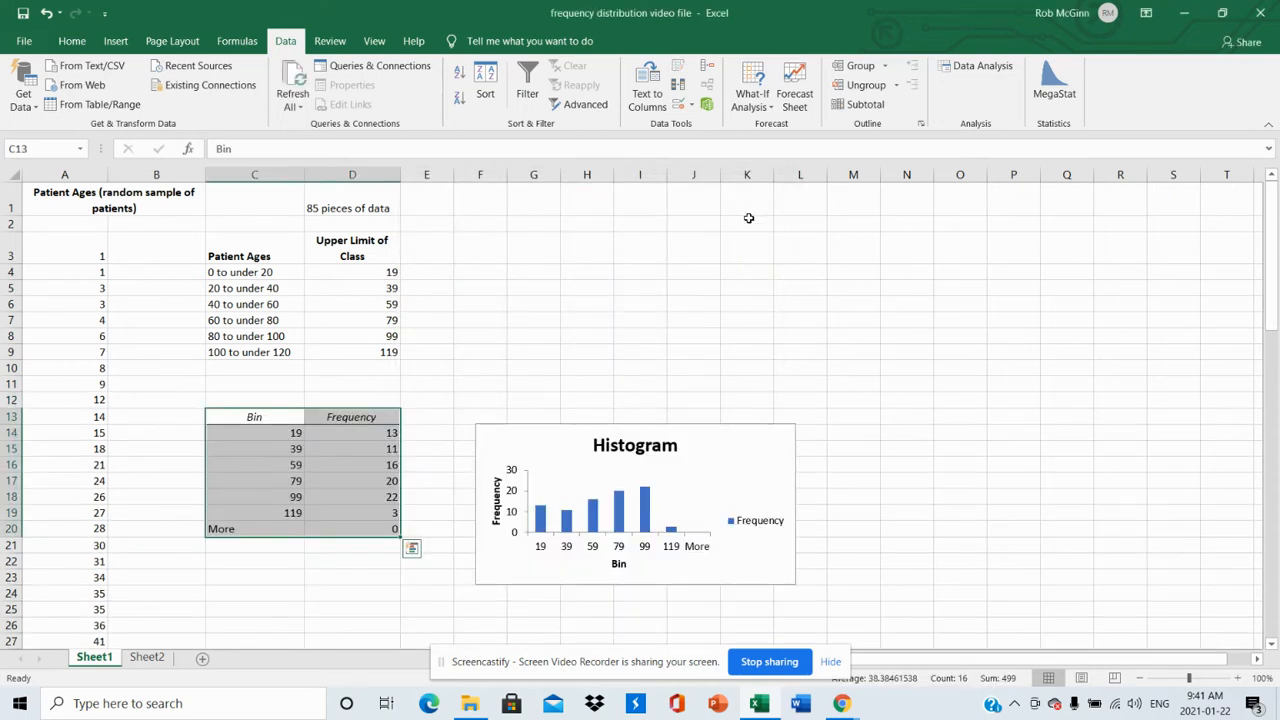
drag(716, 449, 753, 411)
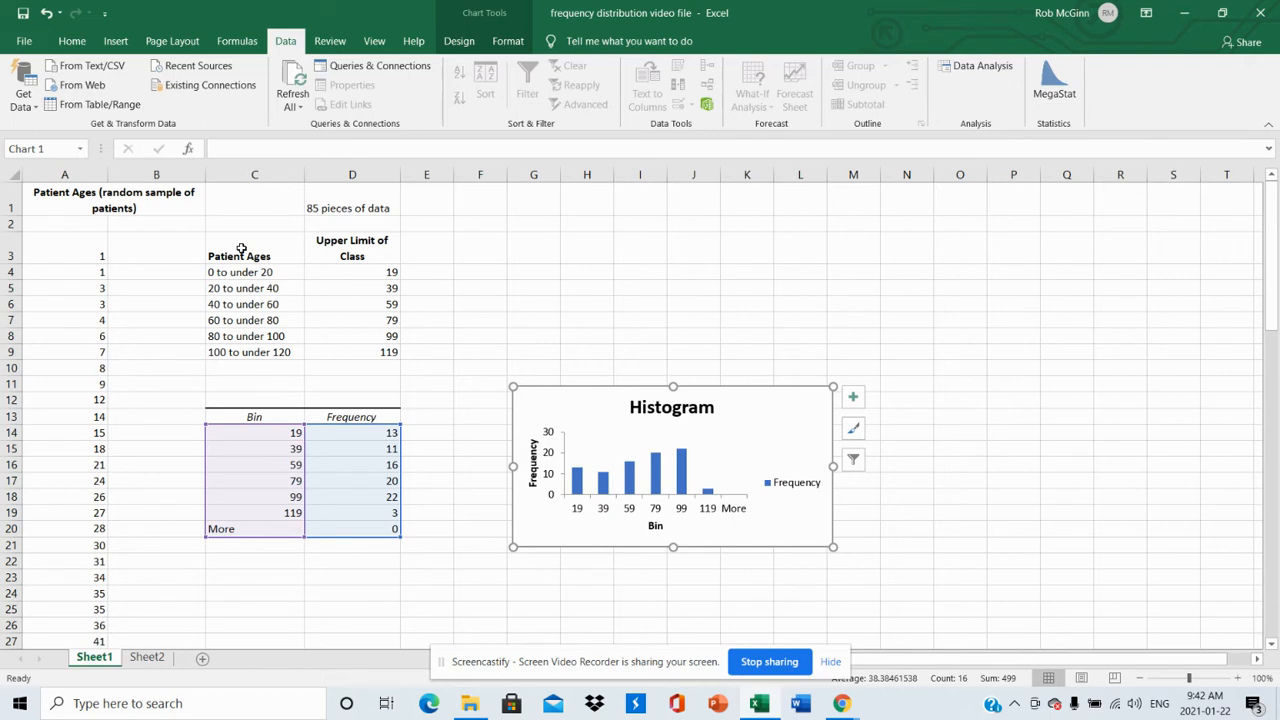
Copy the age classes in C3:C9 over the bin labels in C13:C19 and clear the "More" row in C20:D20
drag(241, 249, 246, 350)
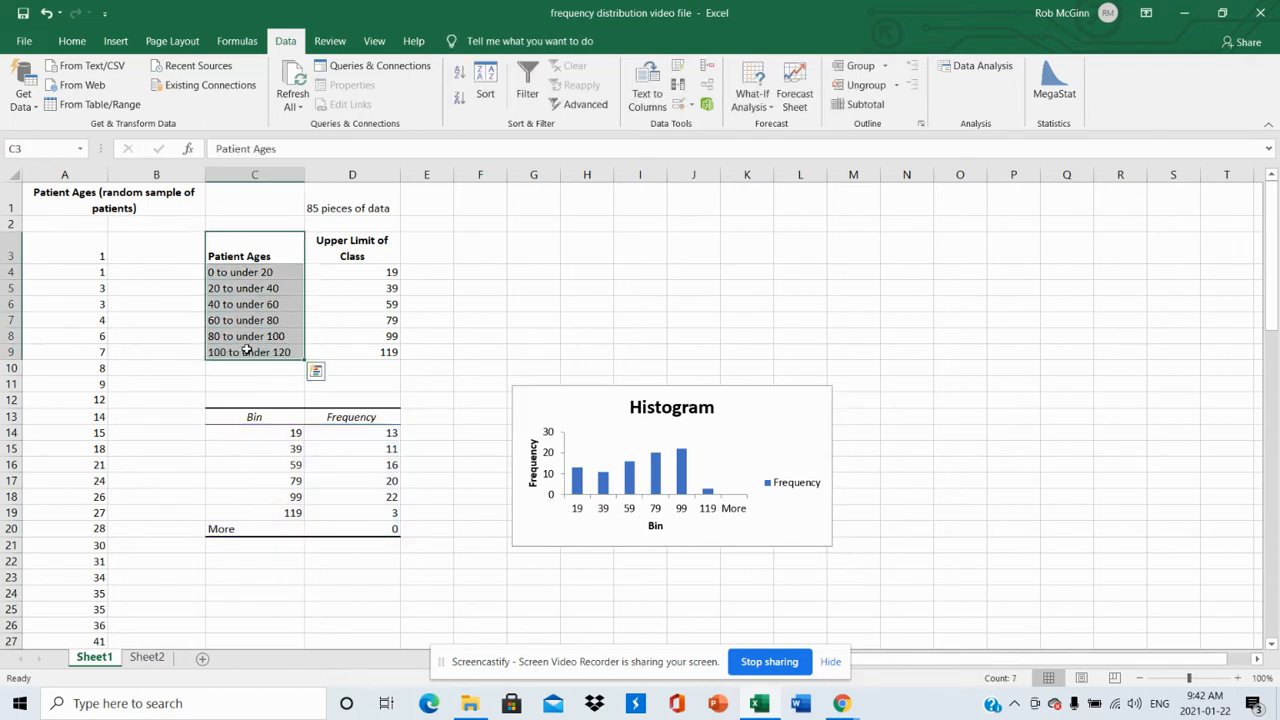
key(ctrl+c)
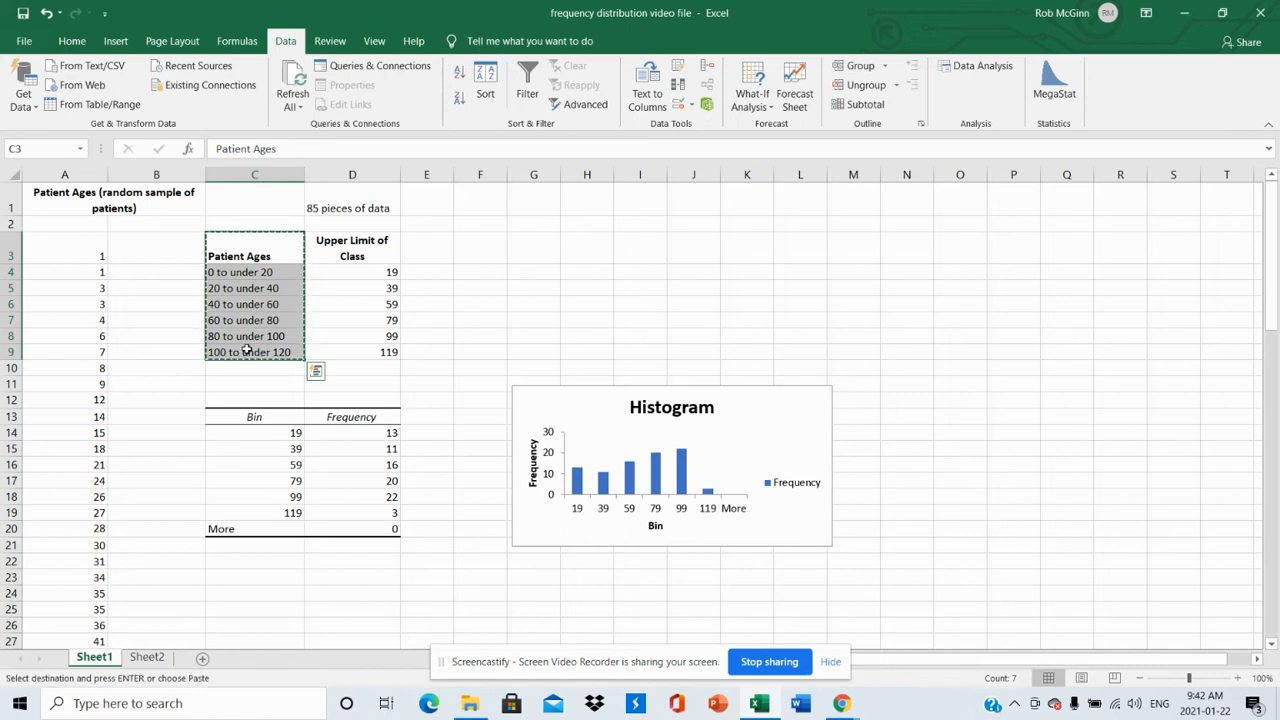
drag(257, 417, 259, 510)
key(ctrl+v)
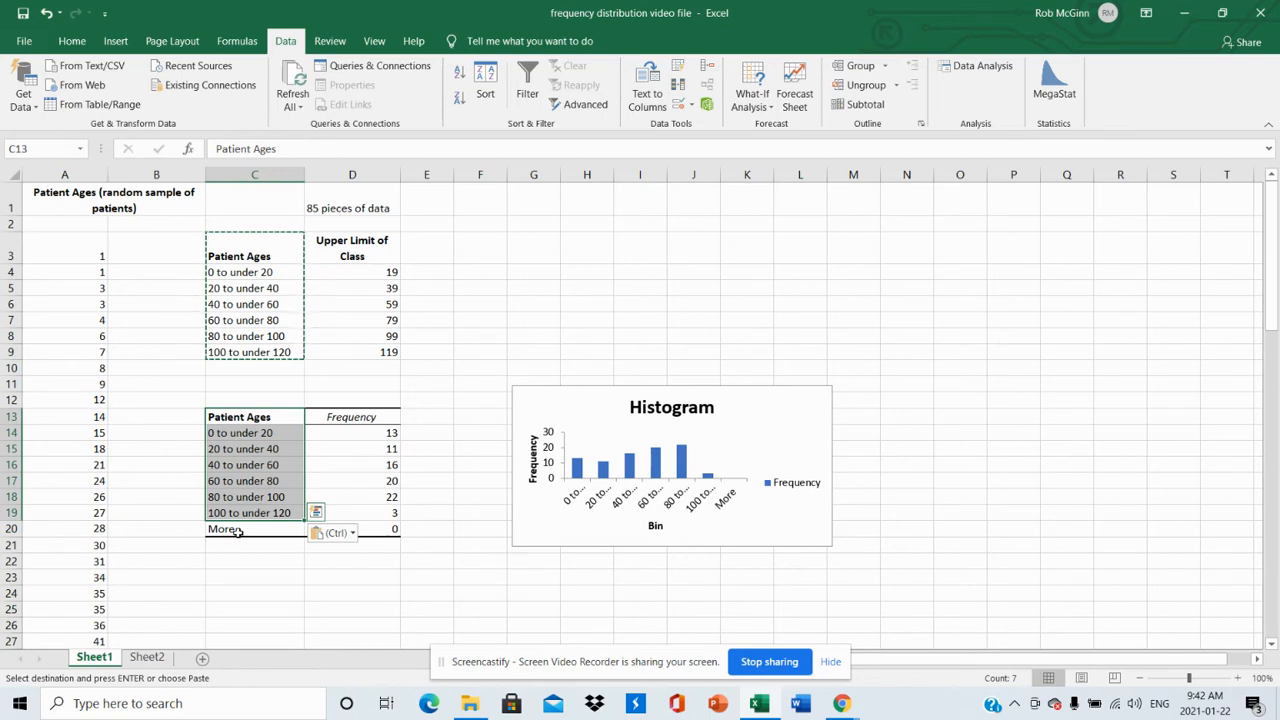
drag(238, 534, 350, 537)
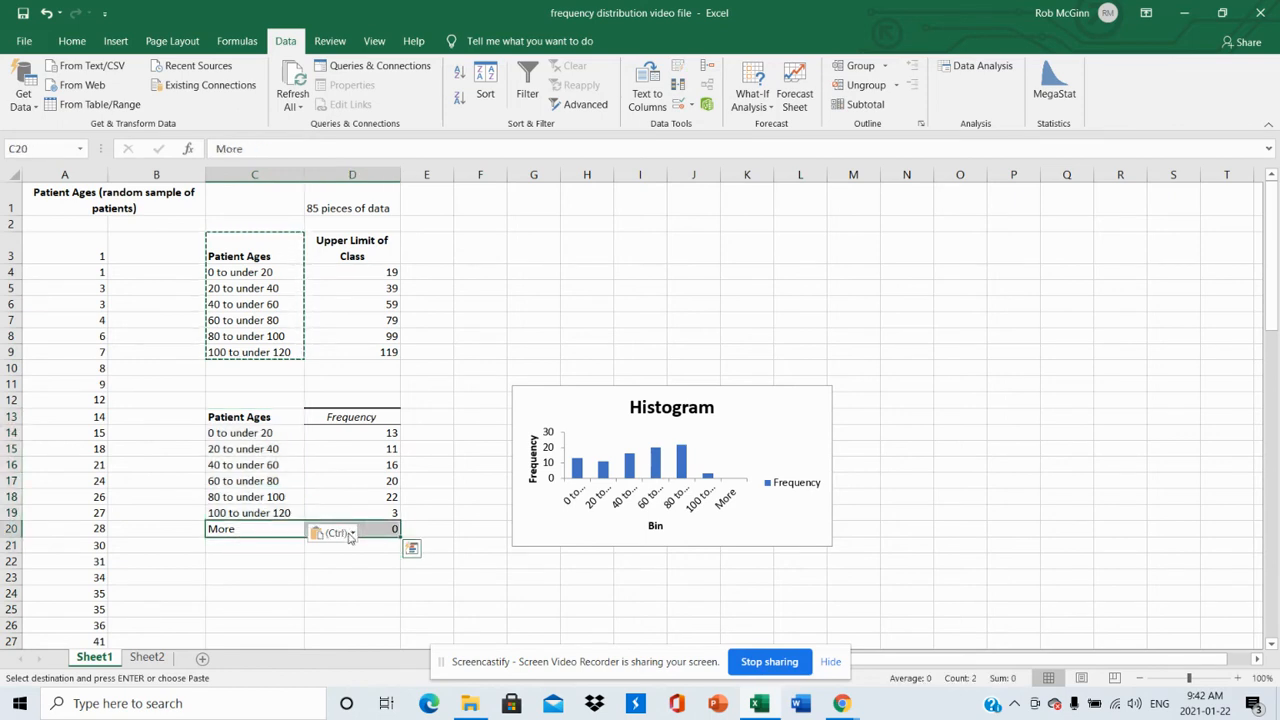
key(Delete)
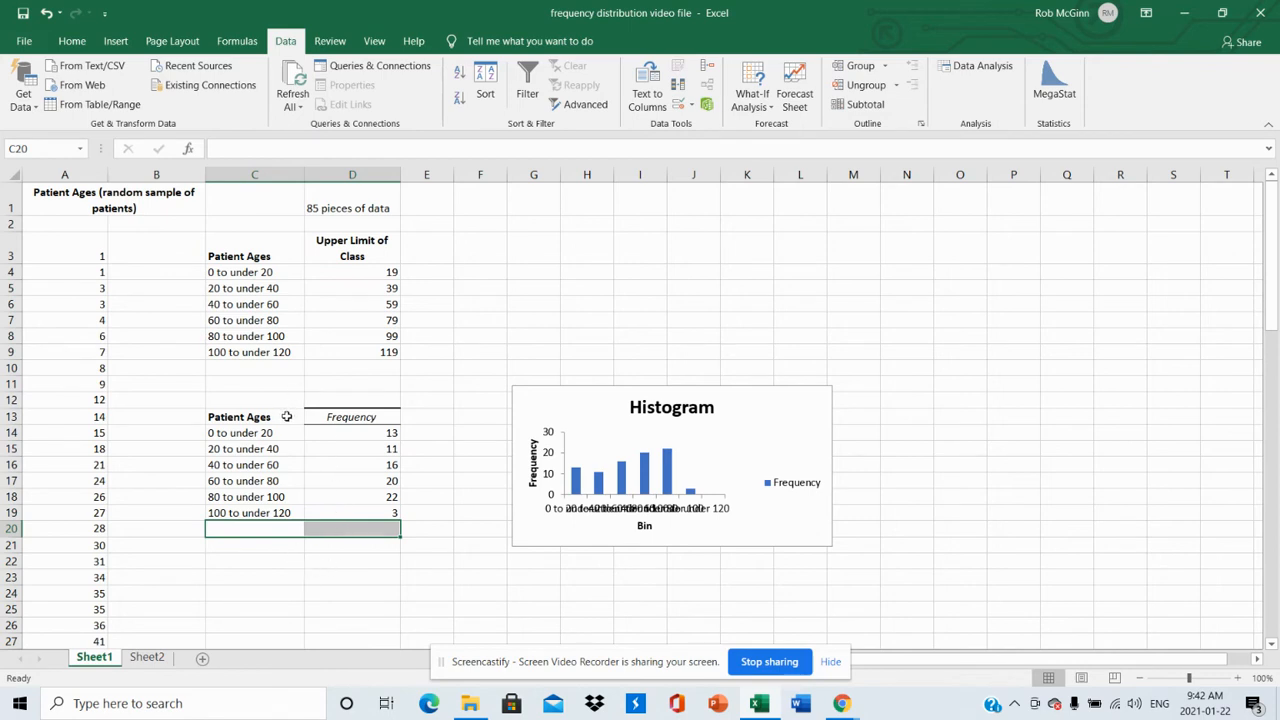
Make both header cells of the frequency table, C13:D13, bold
drag(289, 415, 331, 418)
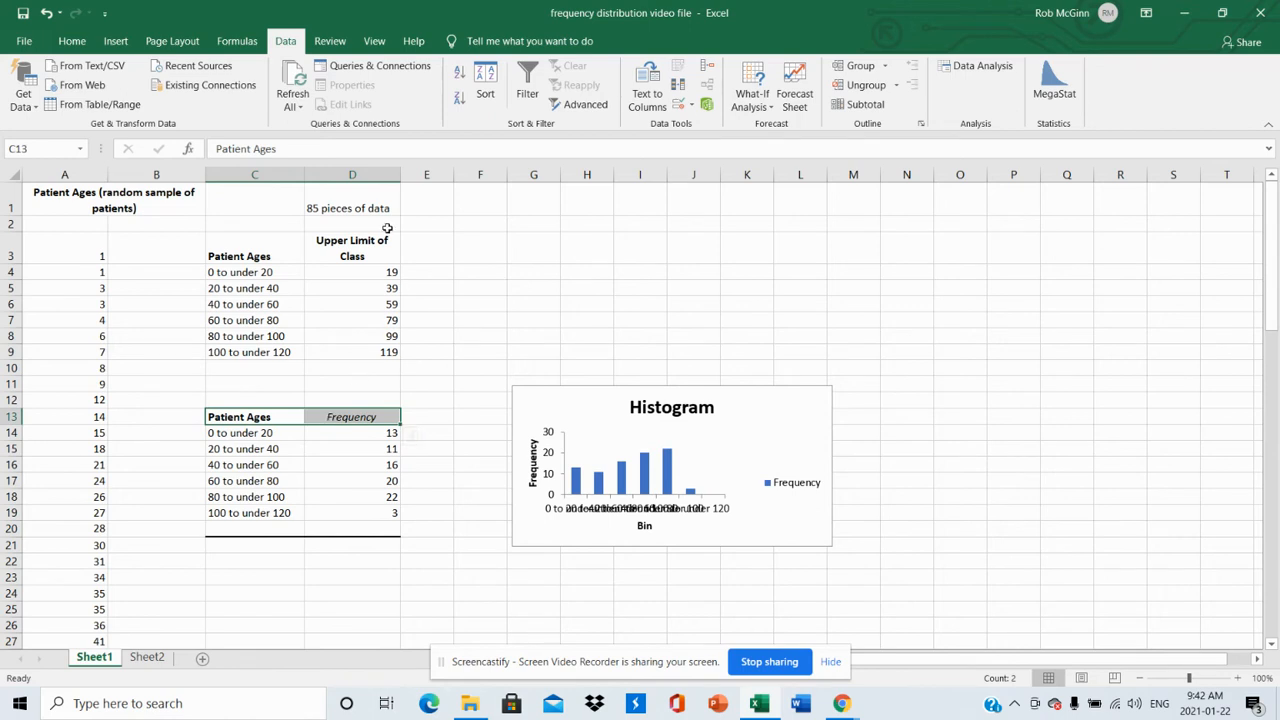
click(72, 41)
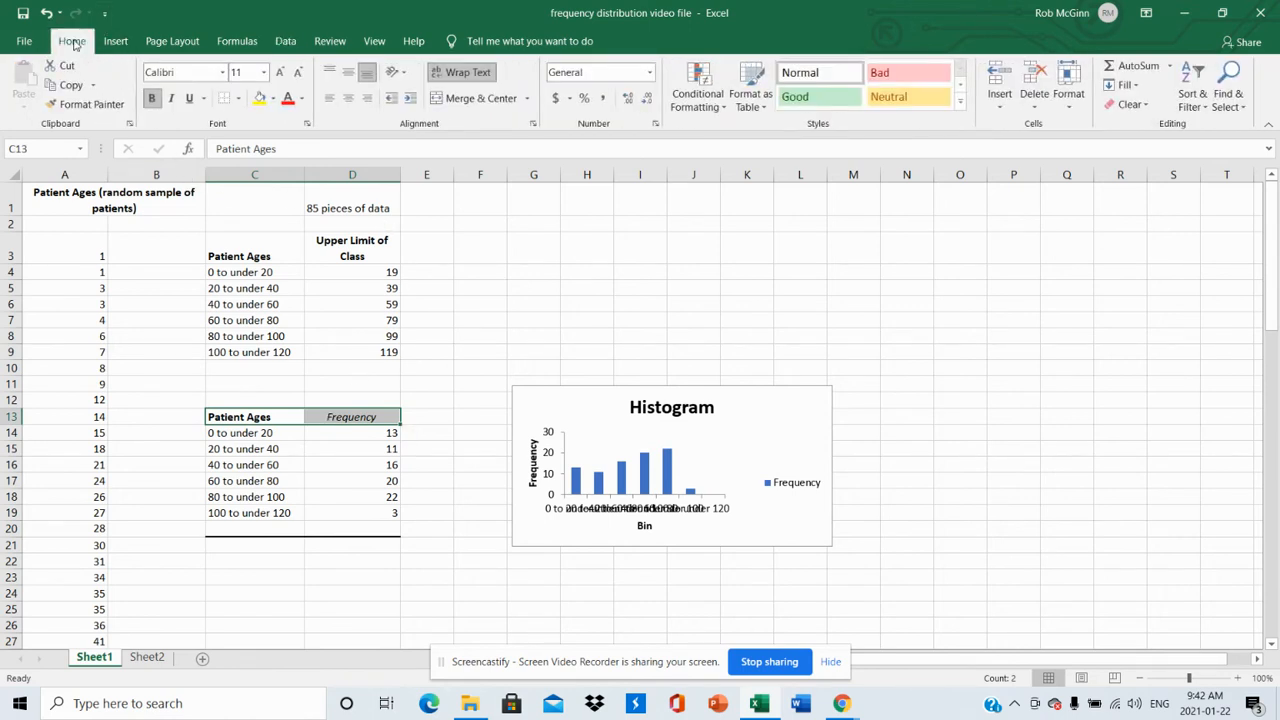
click(152, 103)
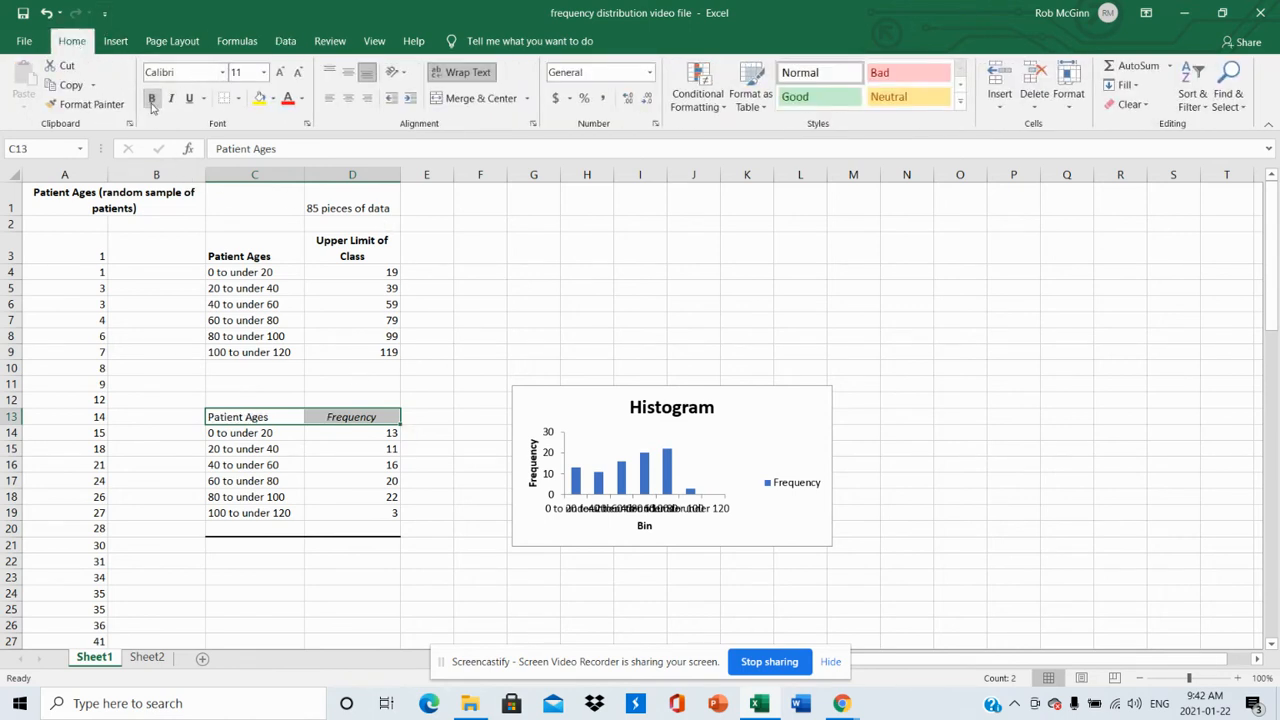
click(152, 103)
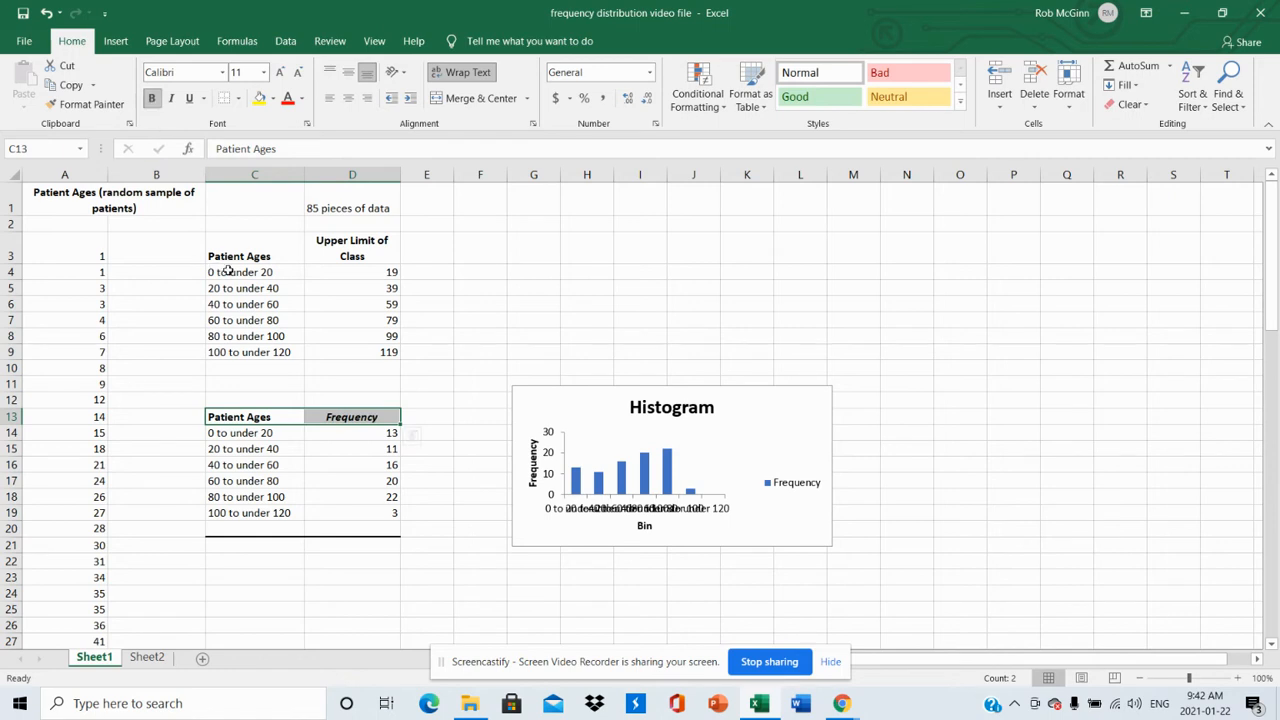
Apply All Borders to the frequency table C13:D19 and remove the borders from C20:D21 below it
drag(280, 417, 340, 509)
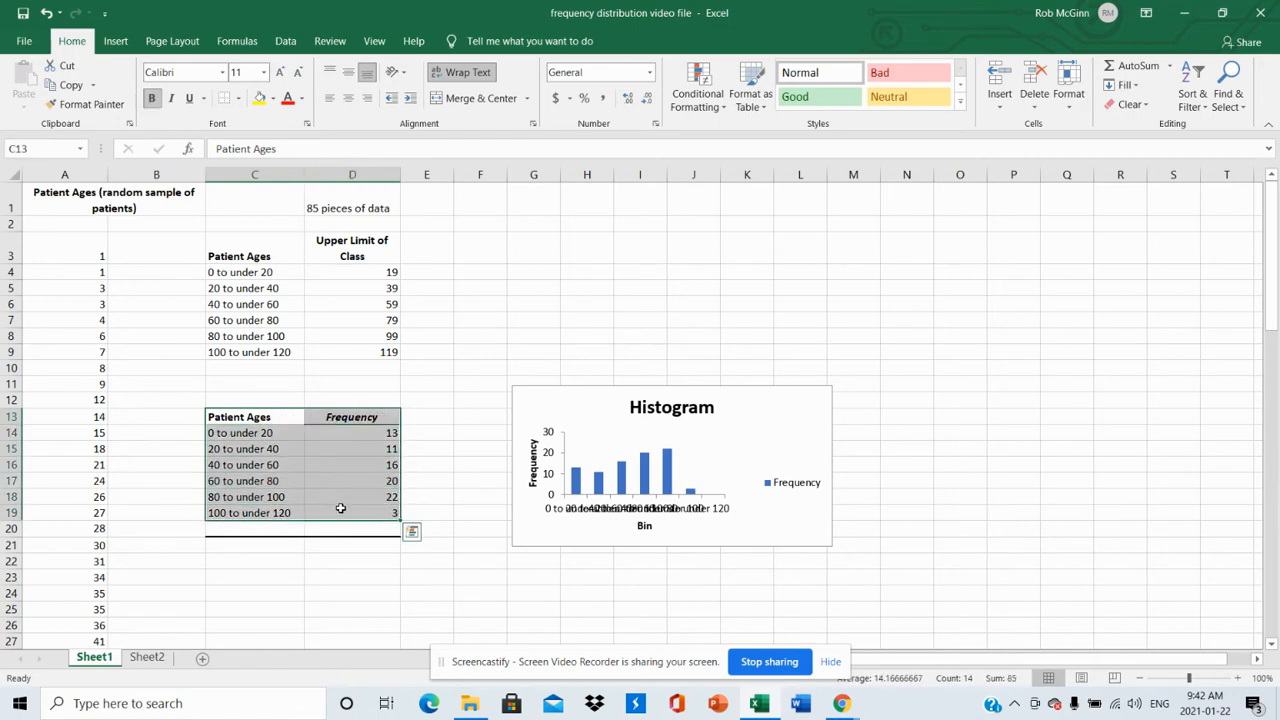
click(238, 99)
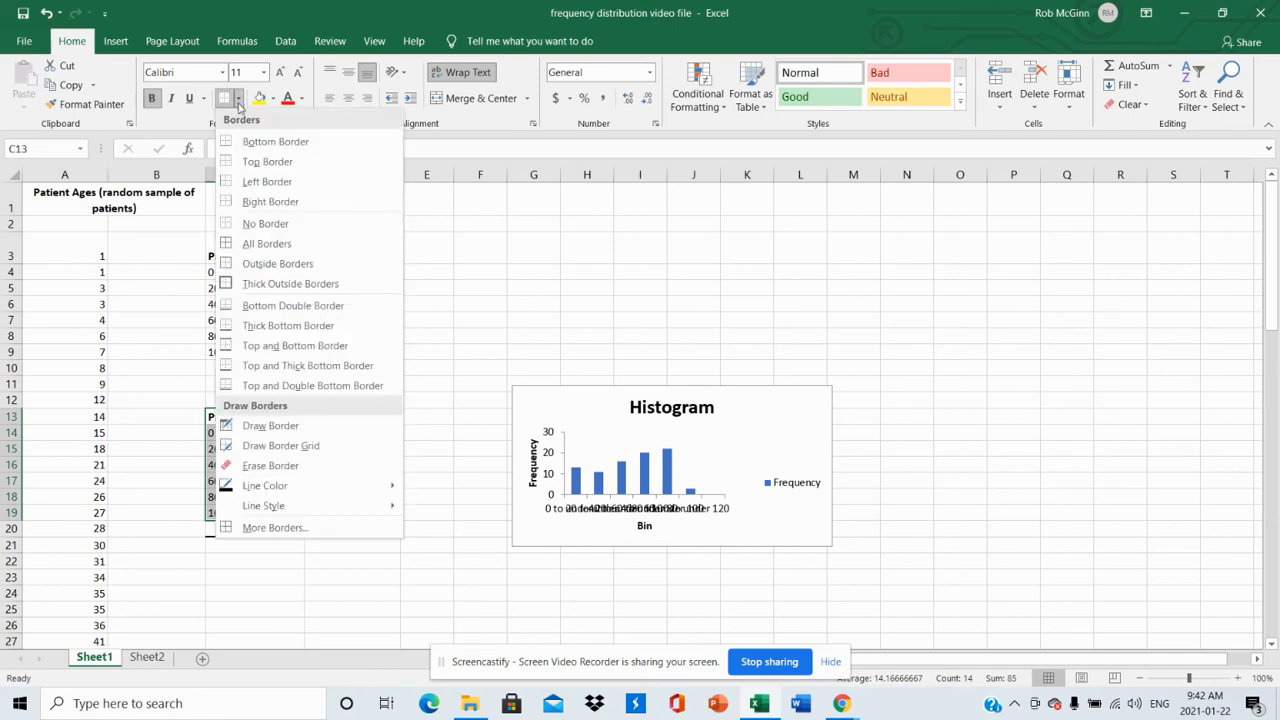
click(260, 243)
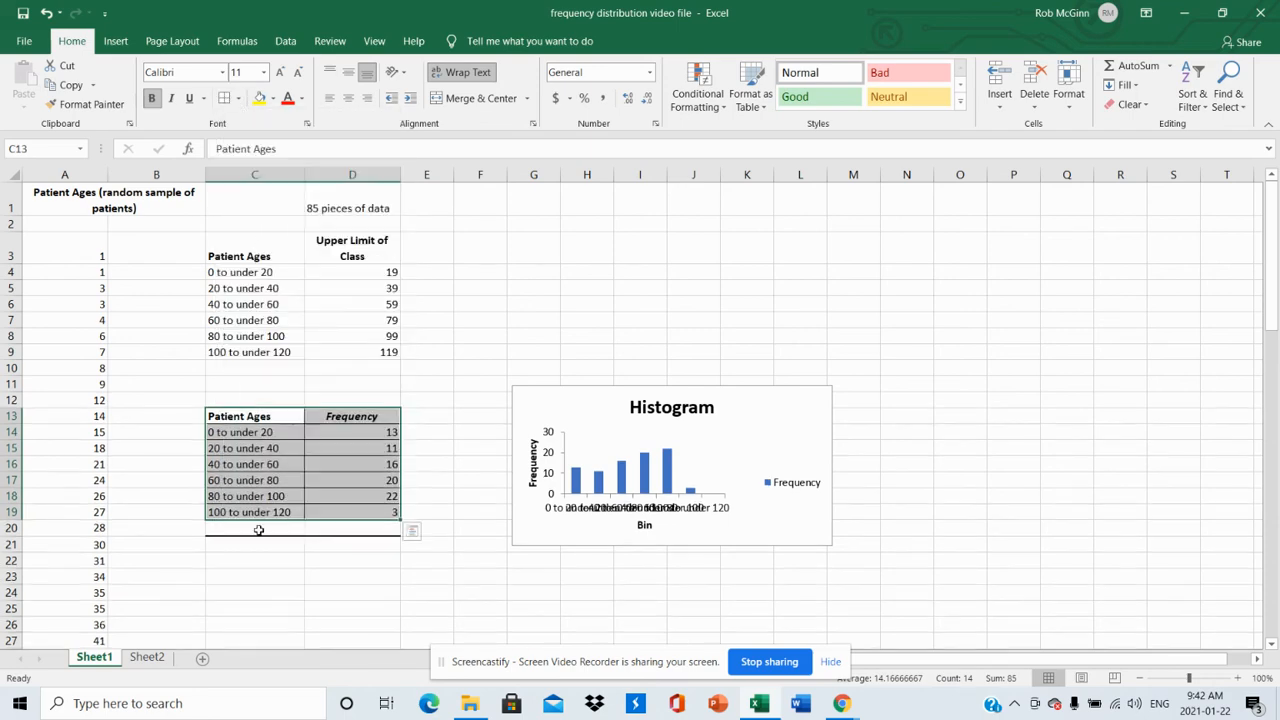
drag(257, 528, 339, 540)
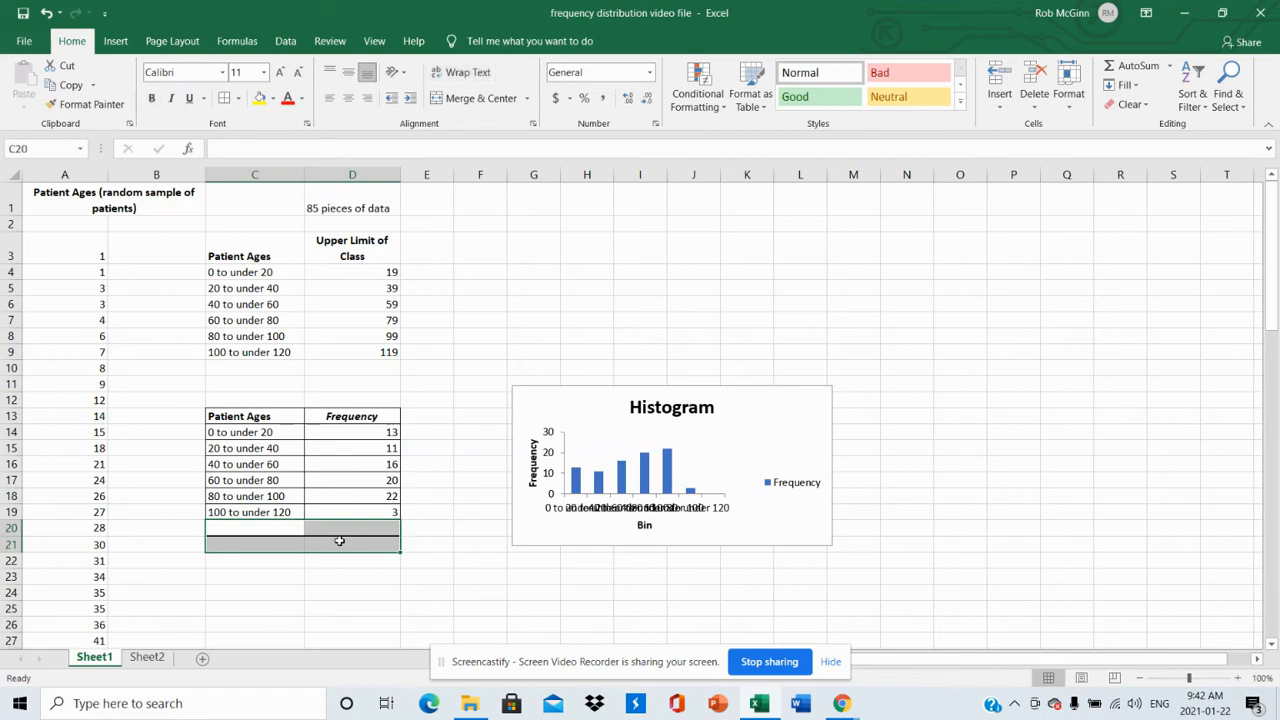
click(238, 99)
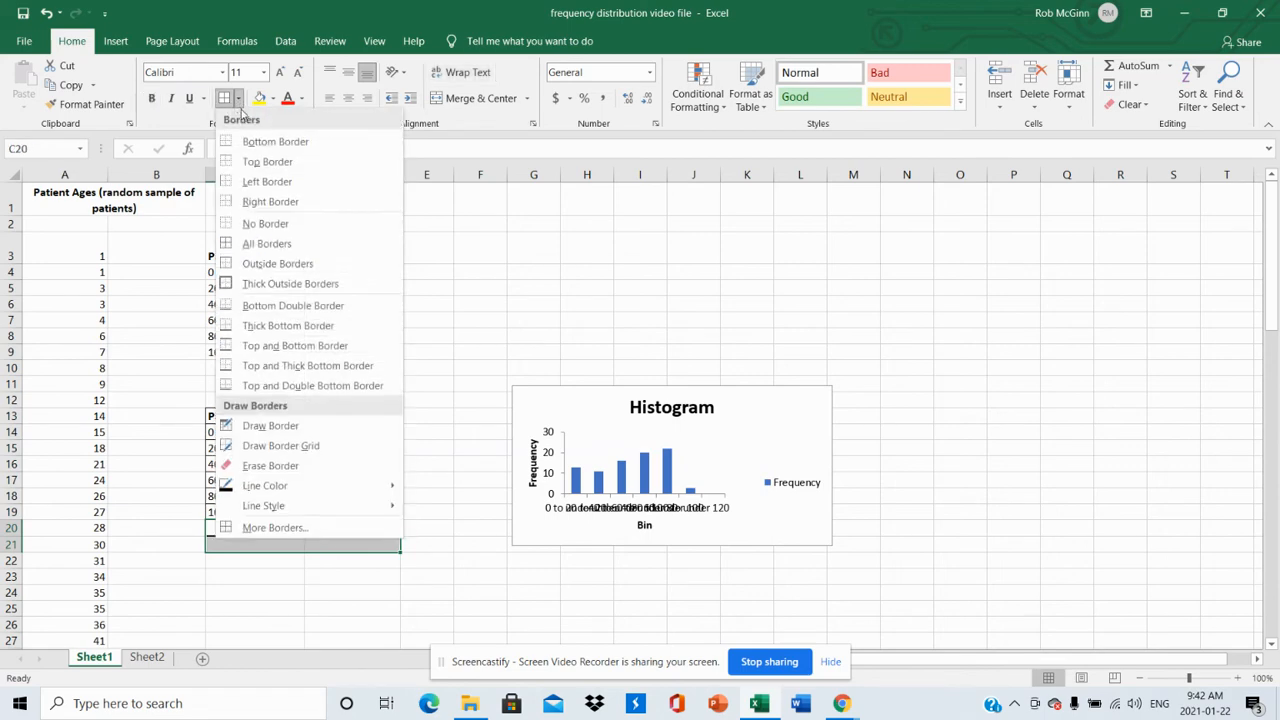
click(262, 224)
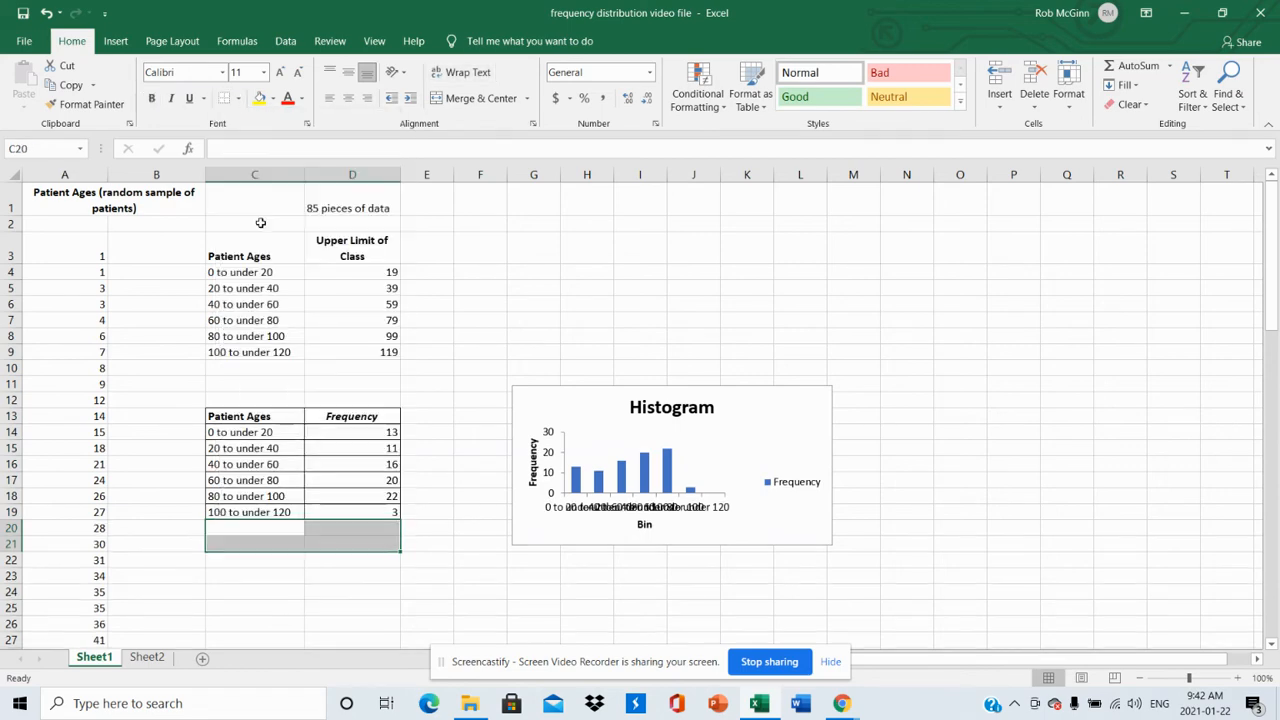
click(355, 588)
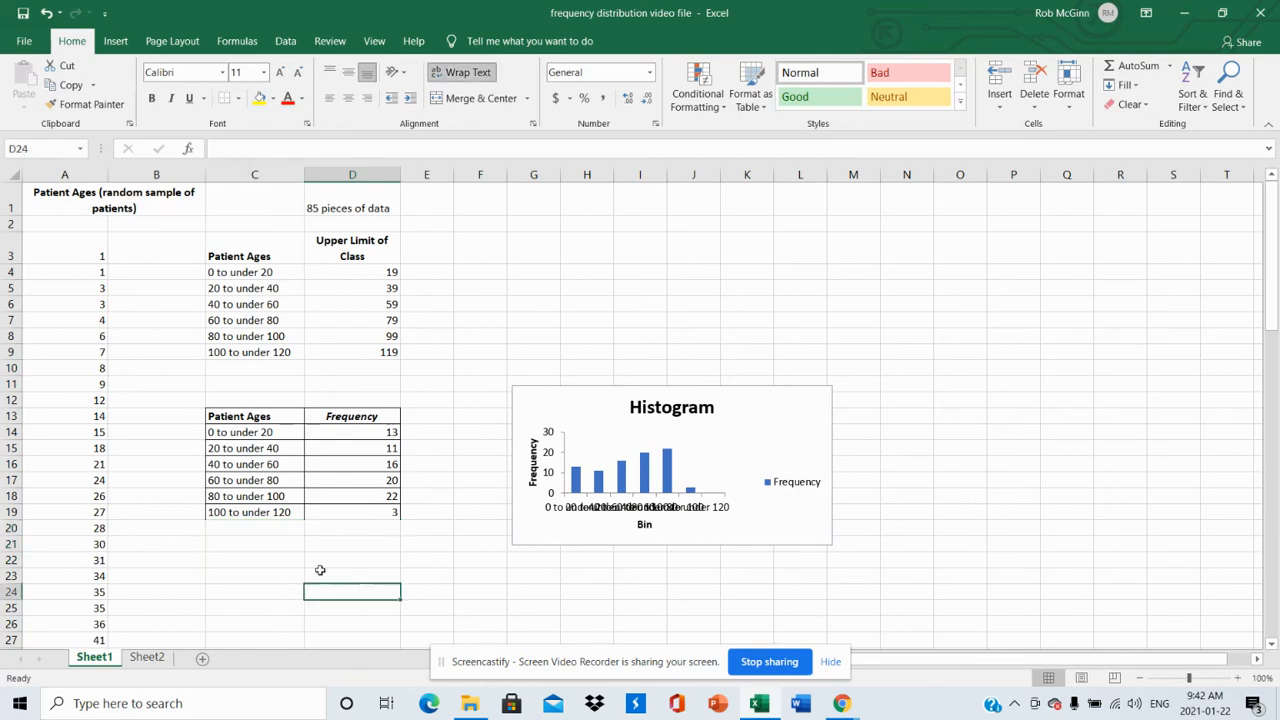
Apply All Borders to the last row of the frequency table, C19:D19
drag(272, 516, 342, 510)
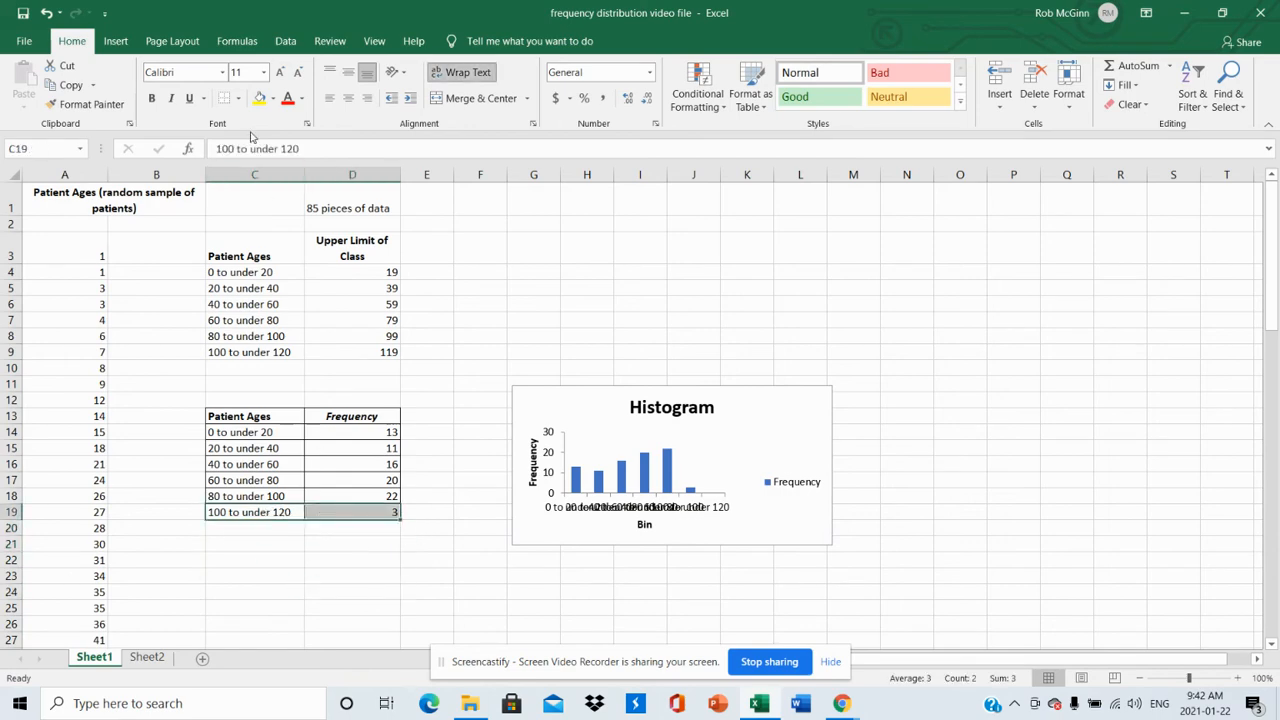
click(238, 99)
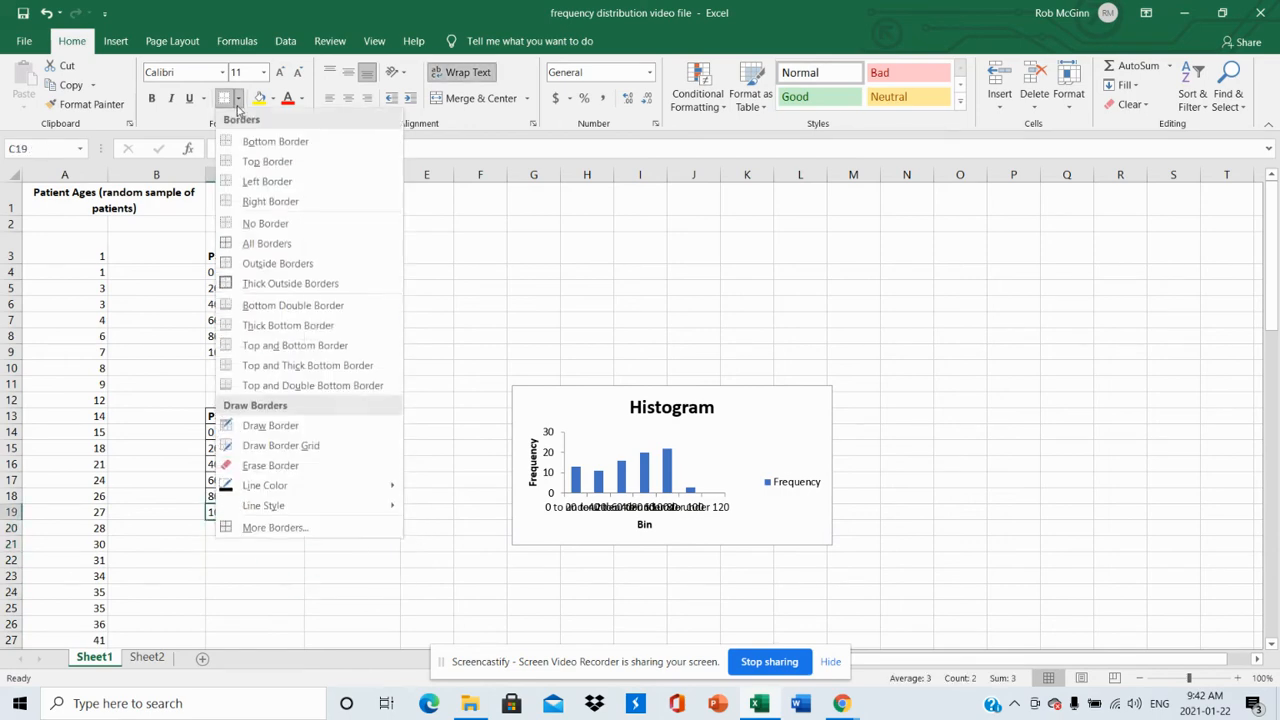
click(267, 252)
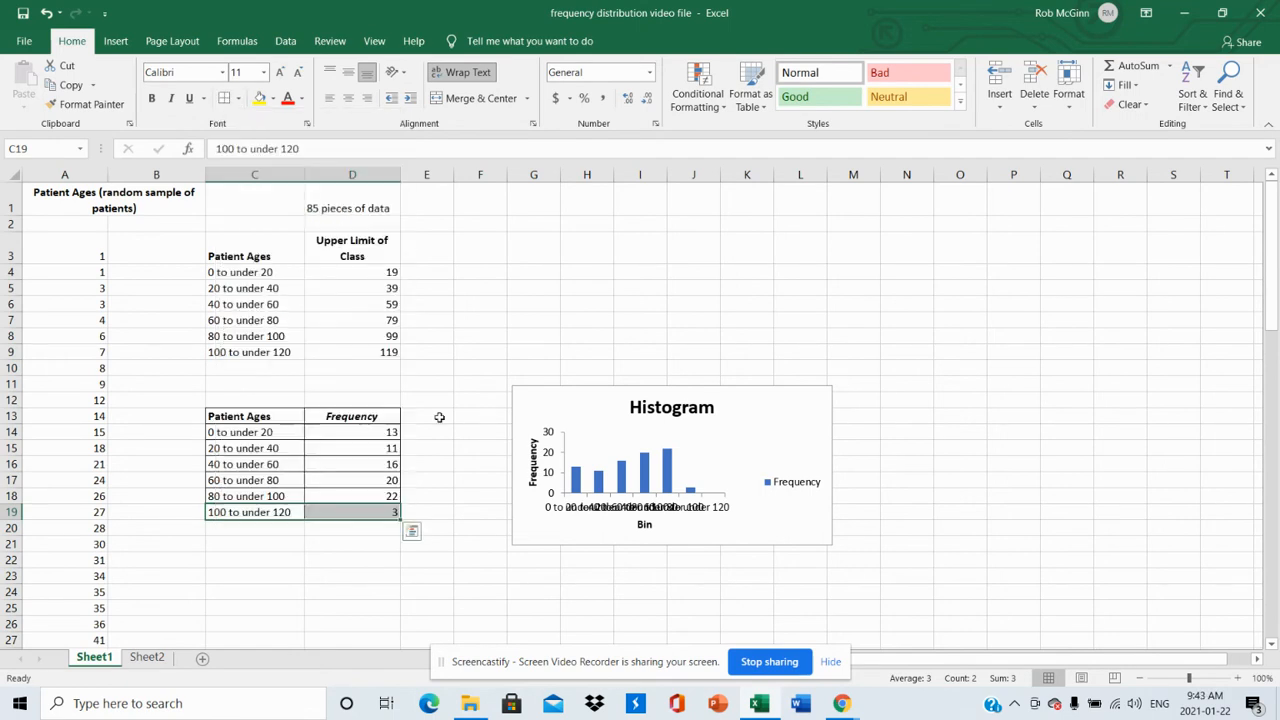
click(461, 510)
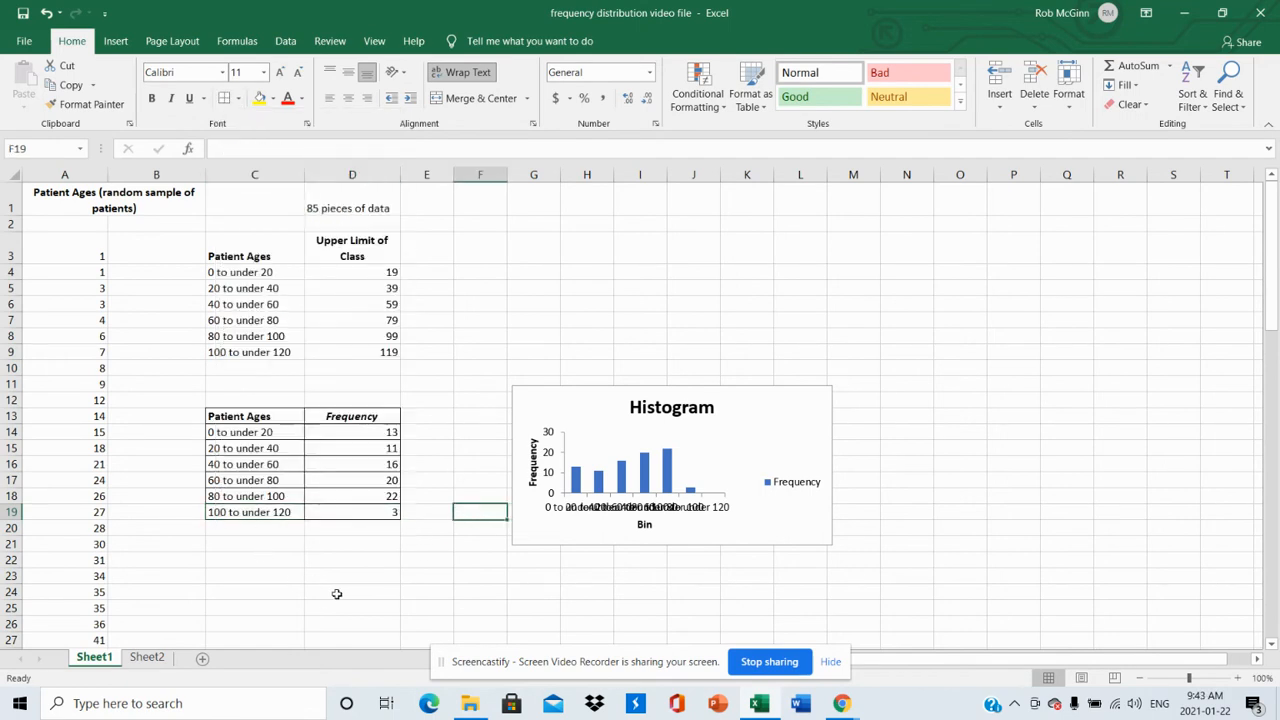
Enlarge the histogram chart upward and to the right so it spans about columns G to O and rows 3 to 21
click(782, 440)
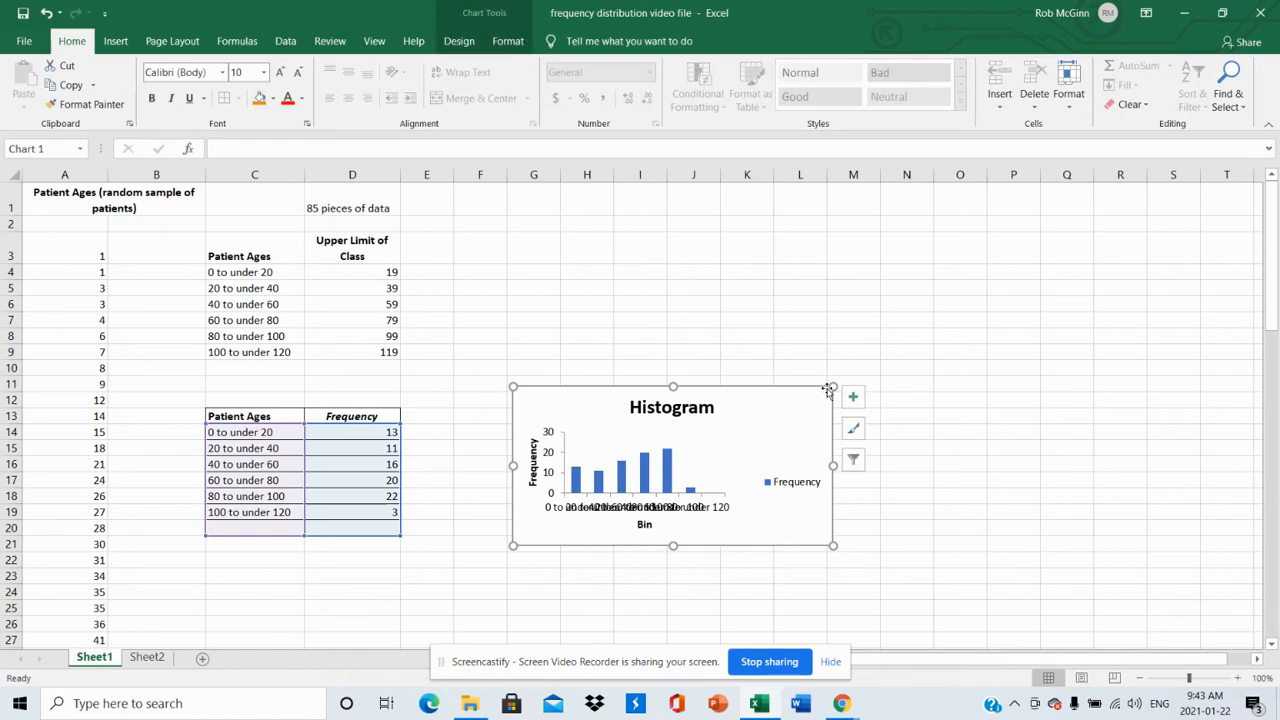
drag(831, 387, 931, 233)
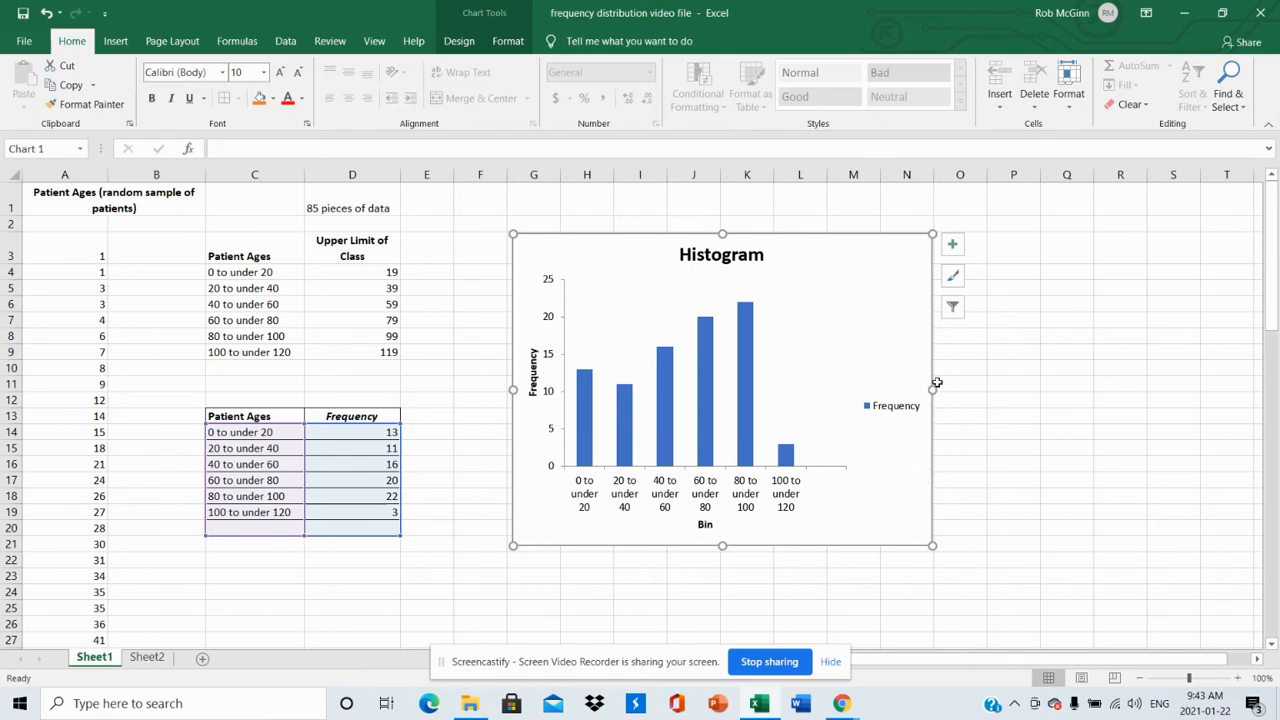
drag(935, 389, 969, 390)
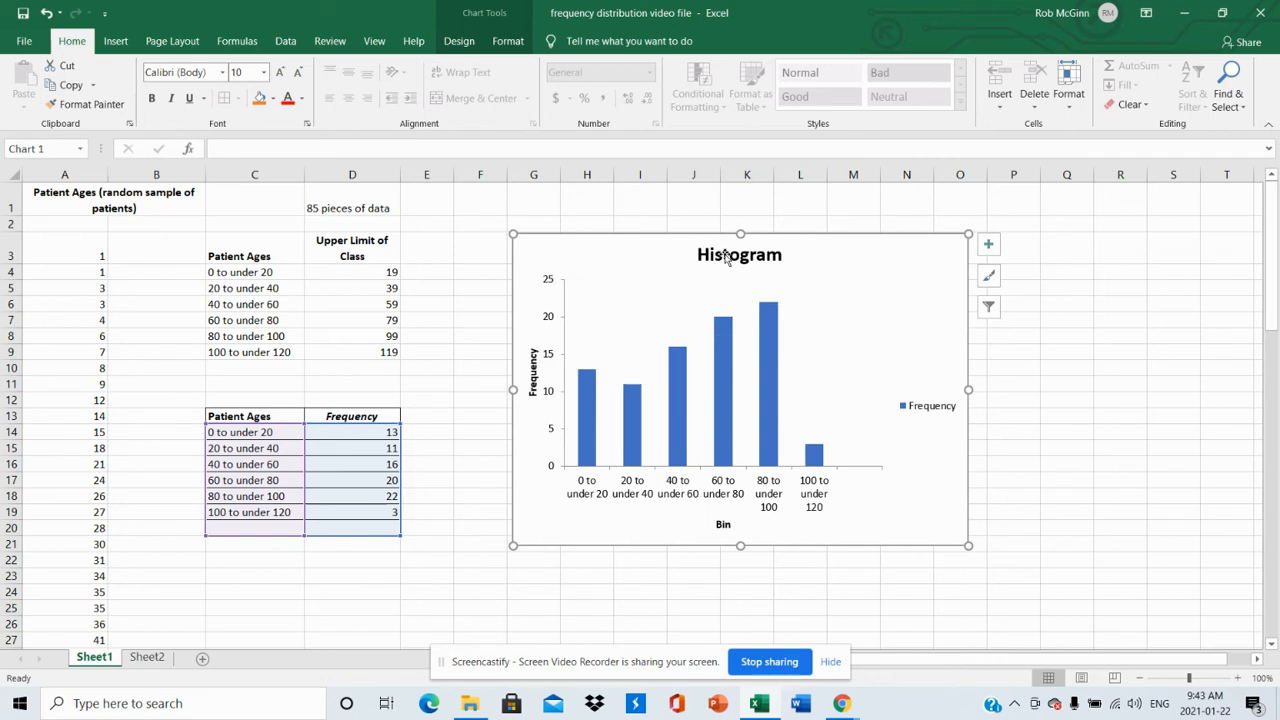
Replace the chart title with "Patient Ages" followed by a line break
click(726, 257)
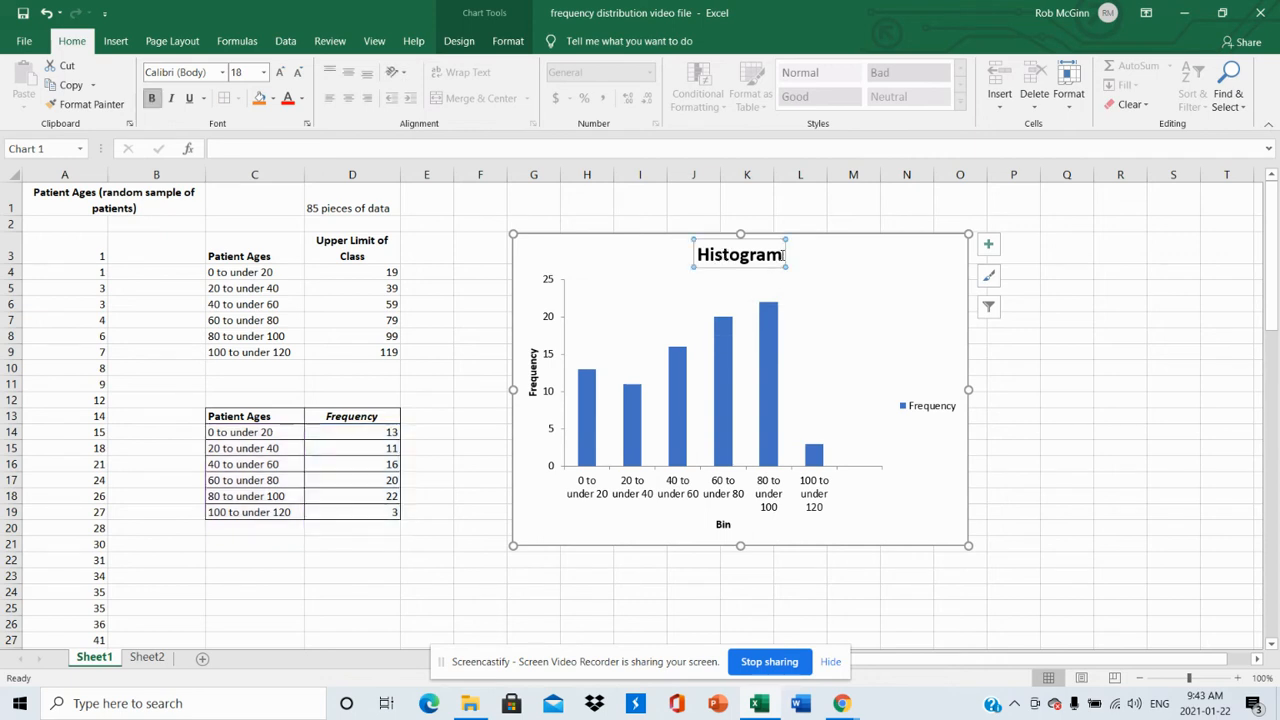
drag(785, 256, 706, 259)
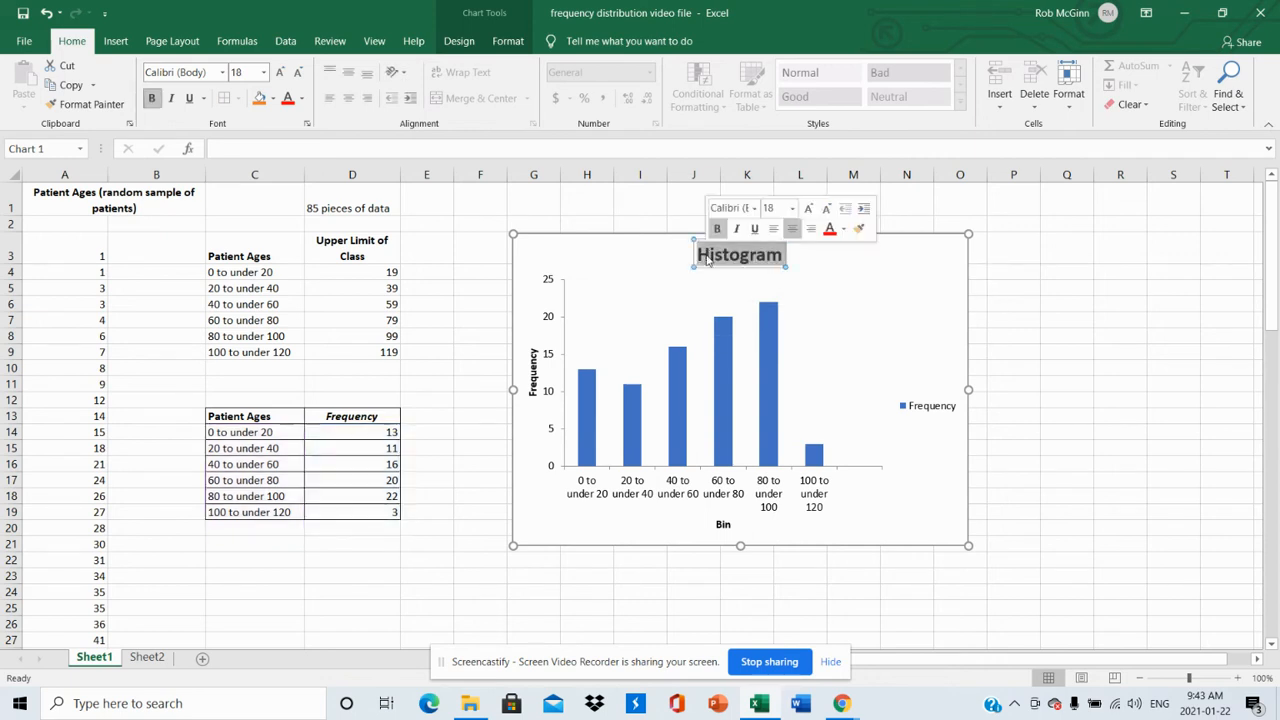
text(Pa)
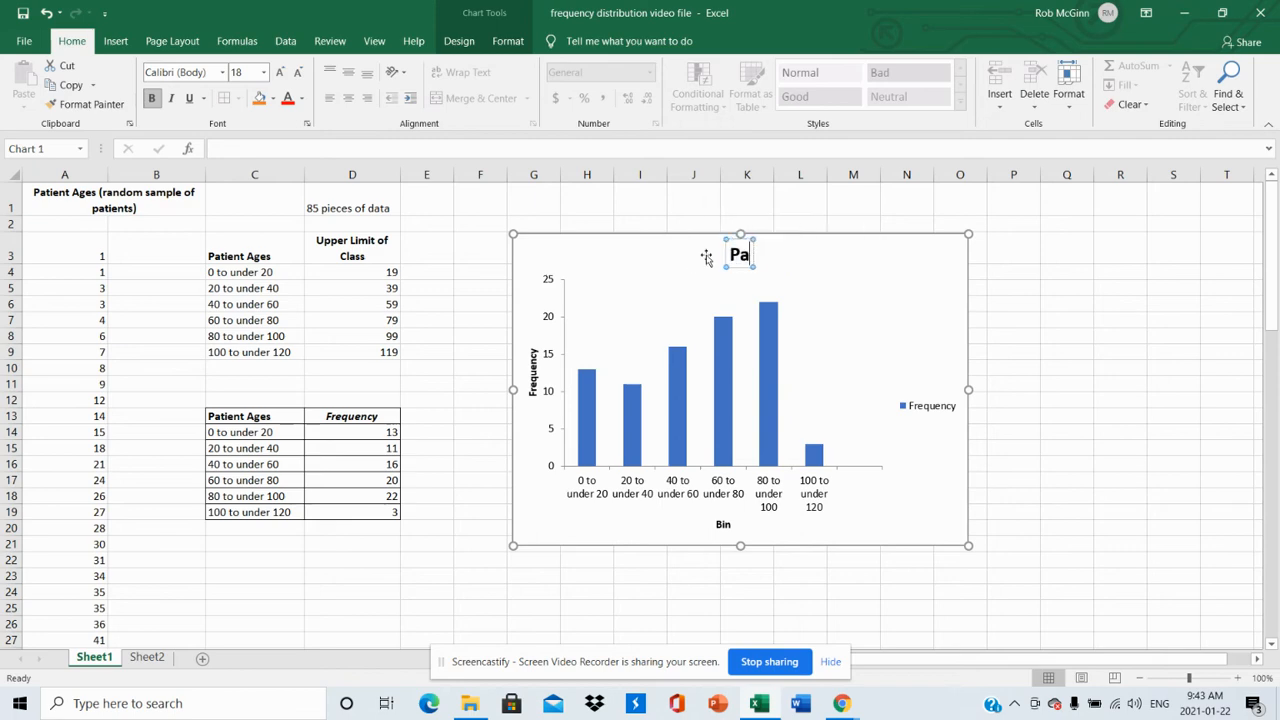
text(tient Ages)
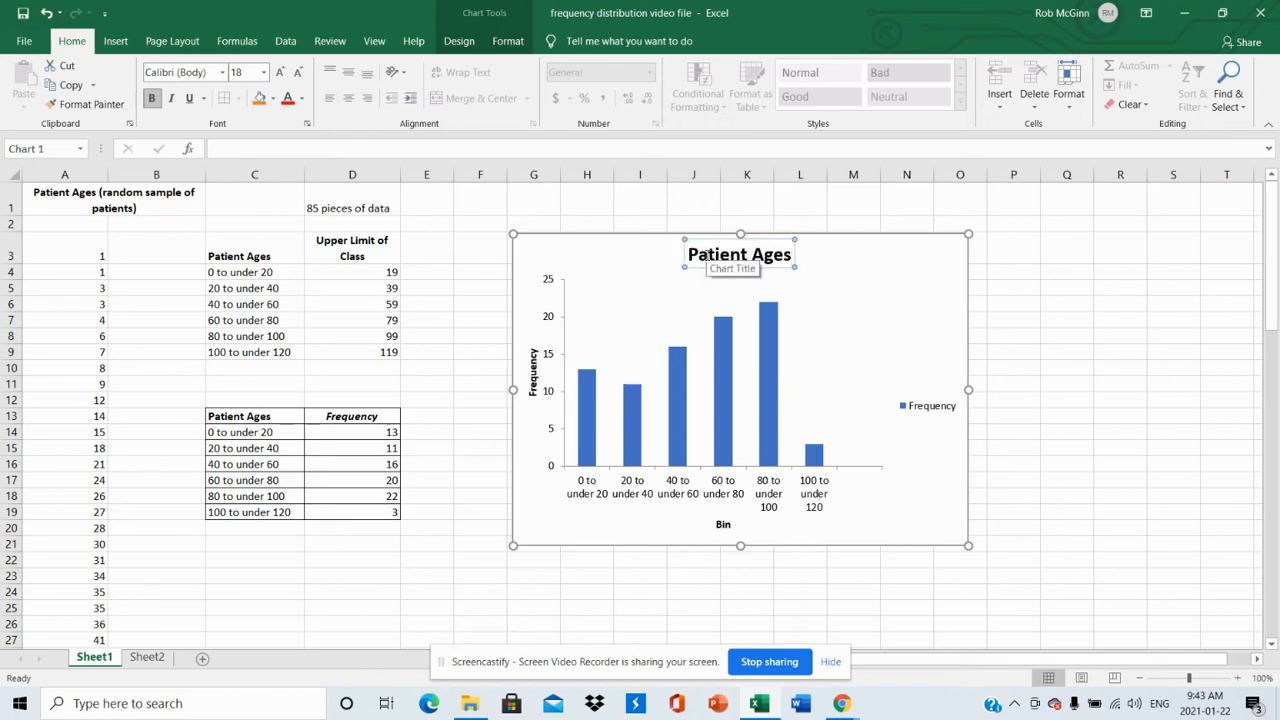
key(Return)
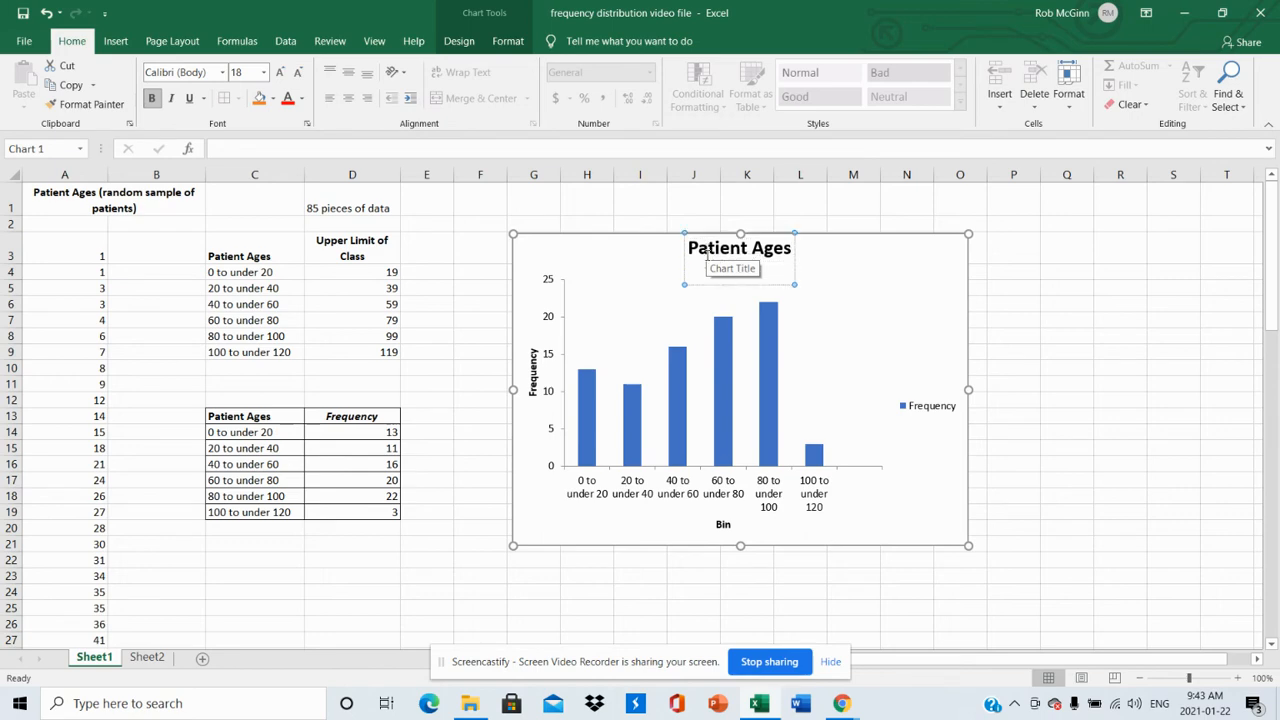
Replace the histogram's horizontal axis title with "Age"
click(722, 524)
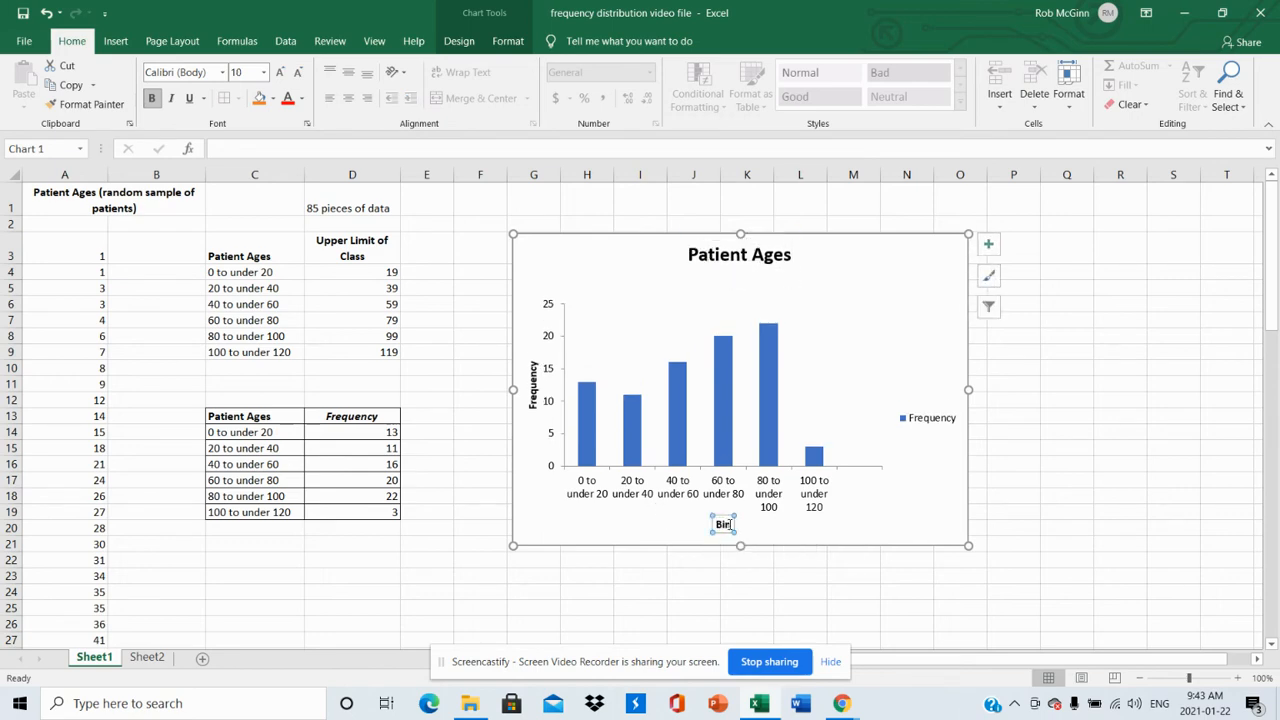
double_click(723, 525)
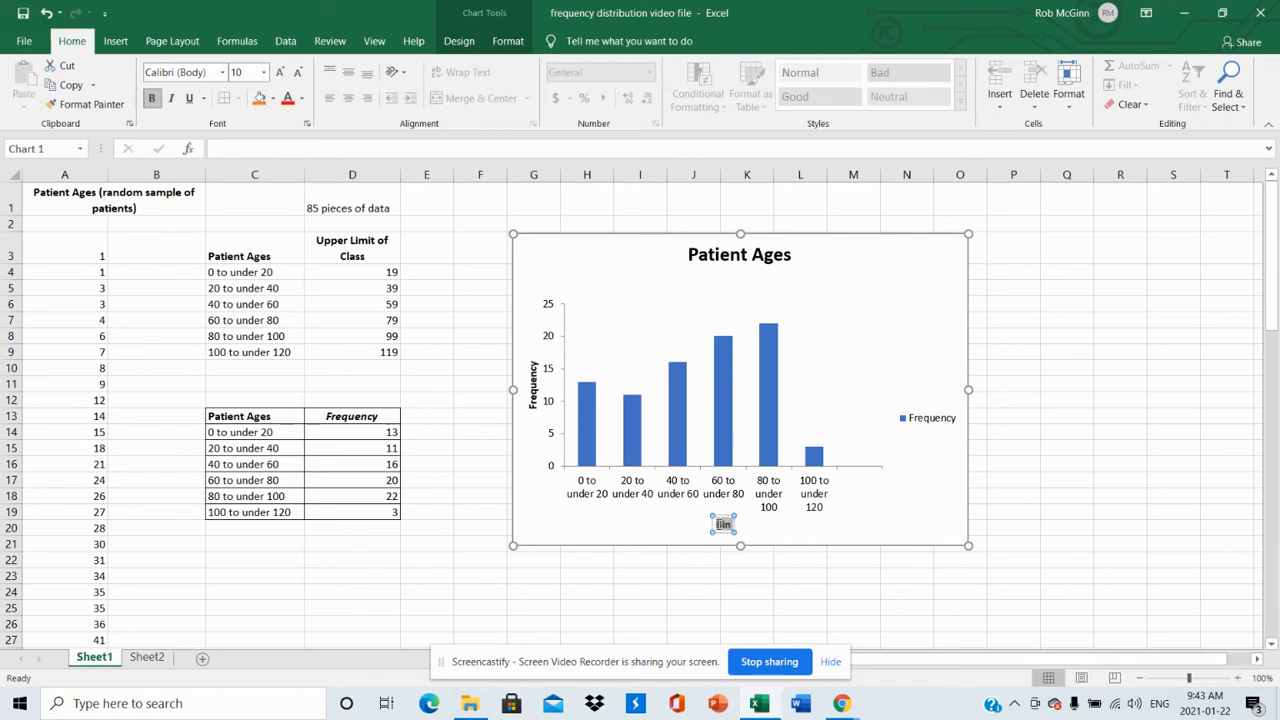
text(Age)
click(509, 590)
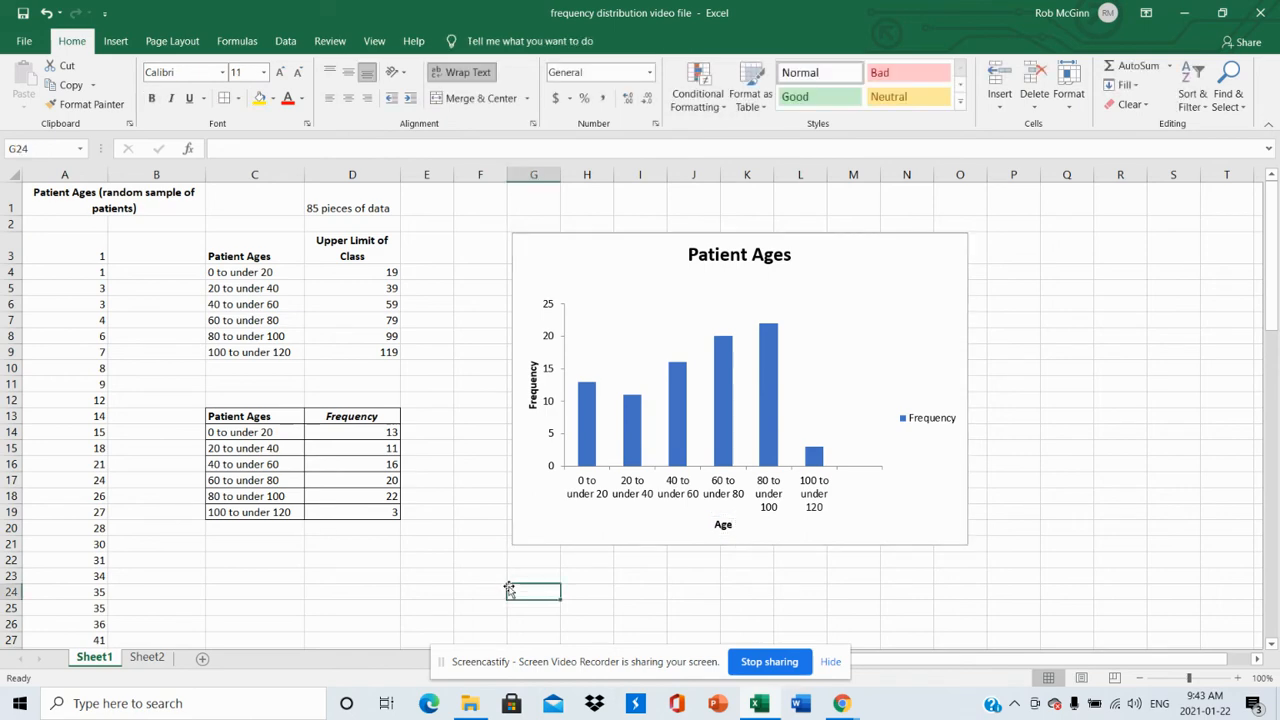
Add data labels to the bars of the Patient Ages histogram
click(857, 354)
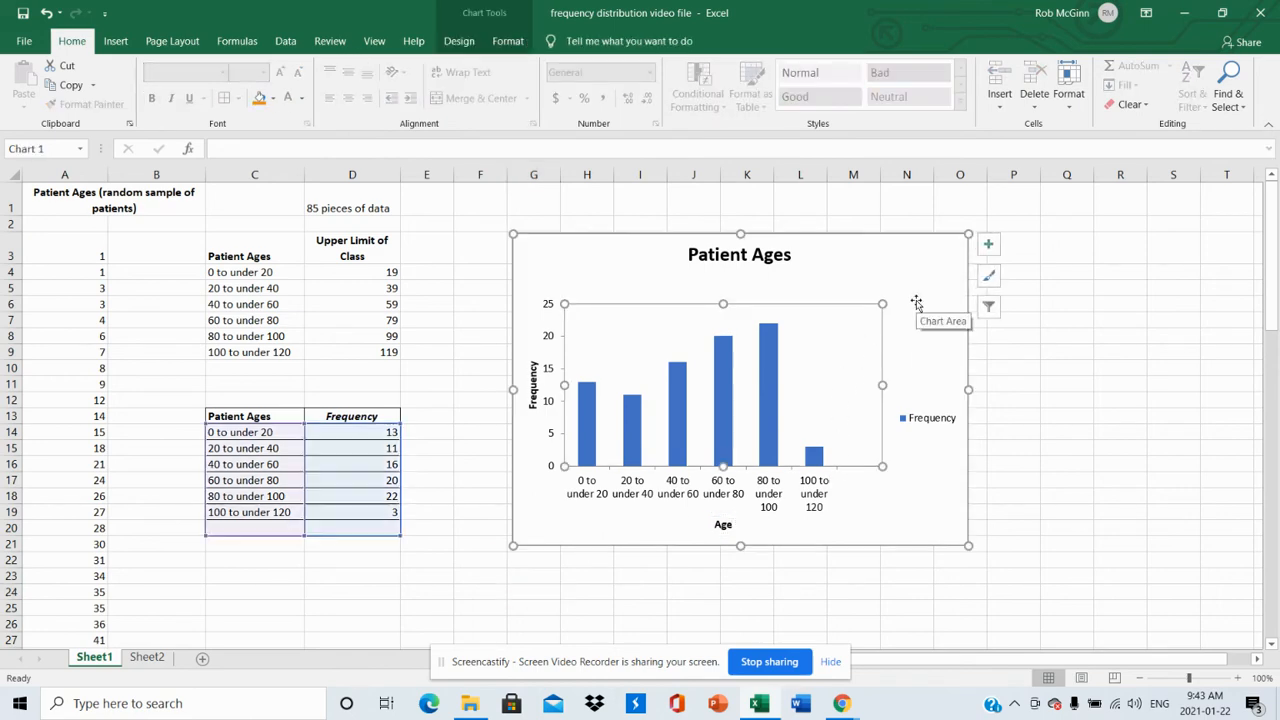
click(988, 247)
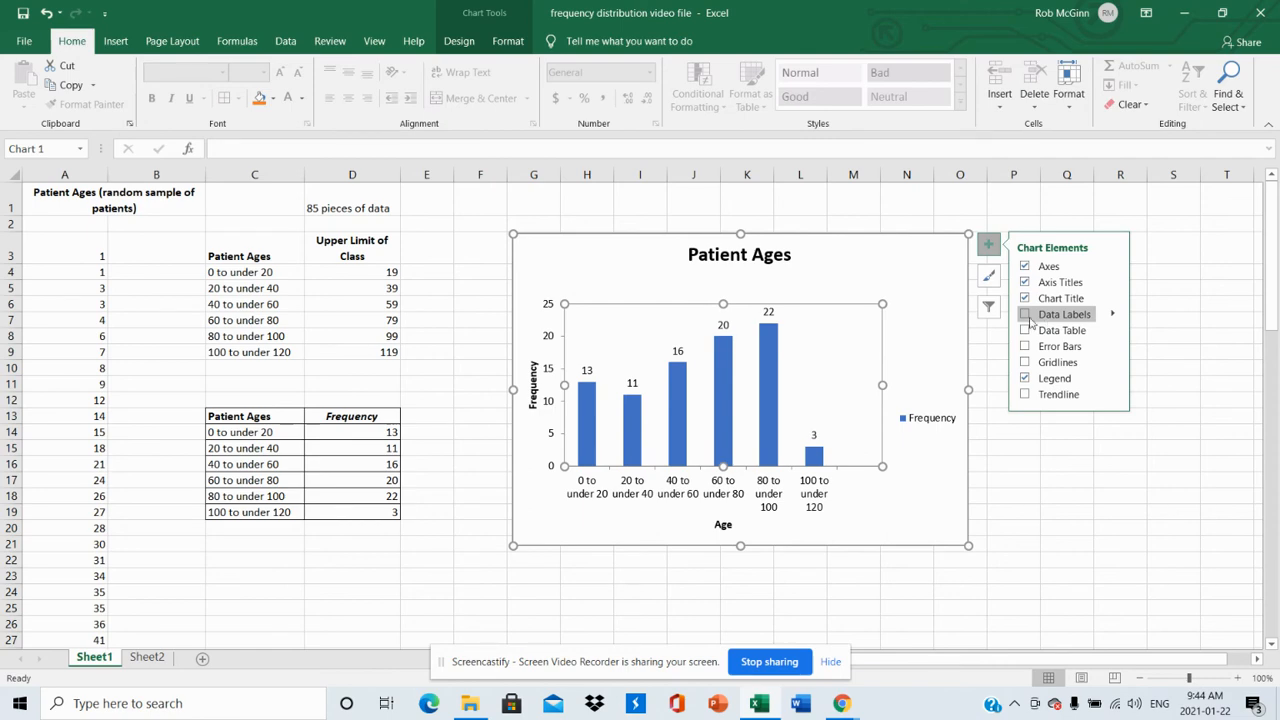
click(1027, 317)
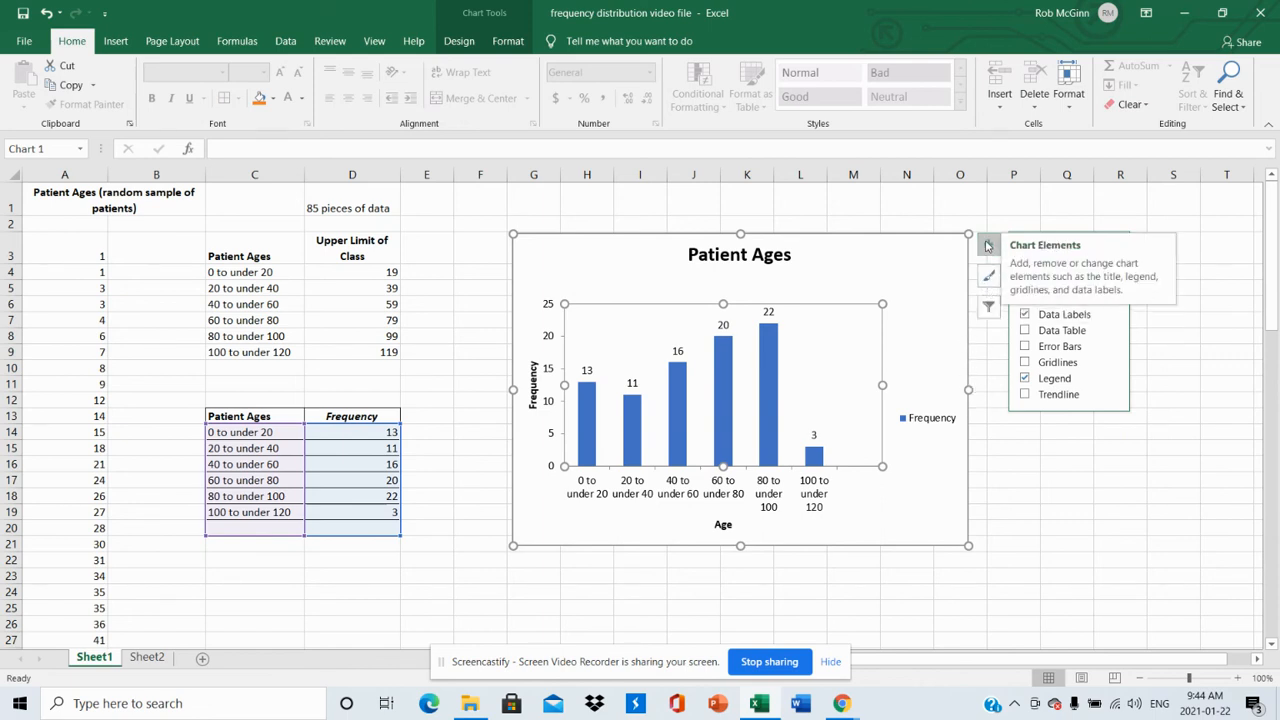
Apply the chart style with a grey gradient background and white data labels inside the bars to the histogram
click(988, 277)
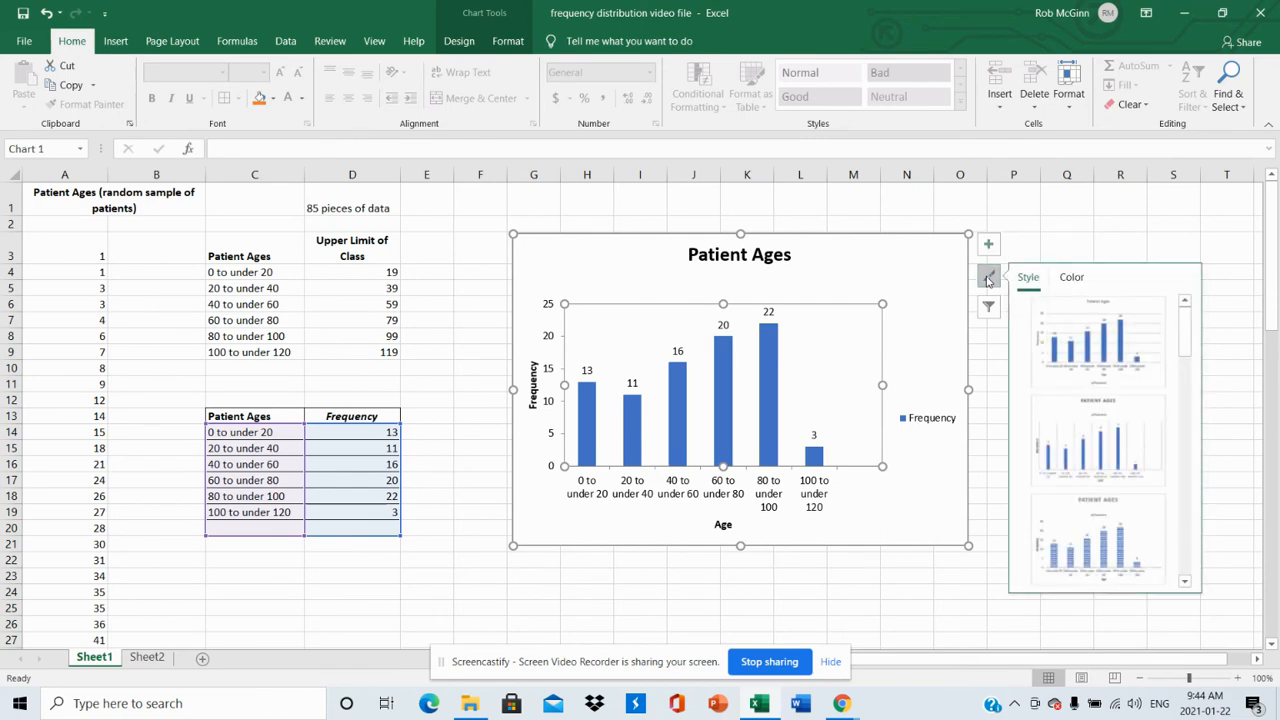
click(1189, 527)
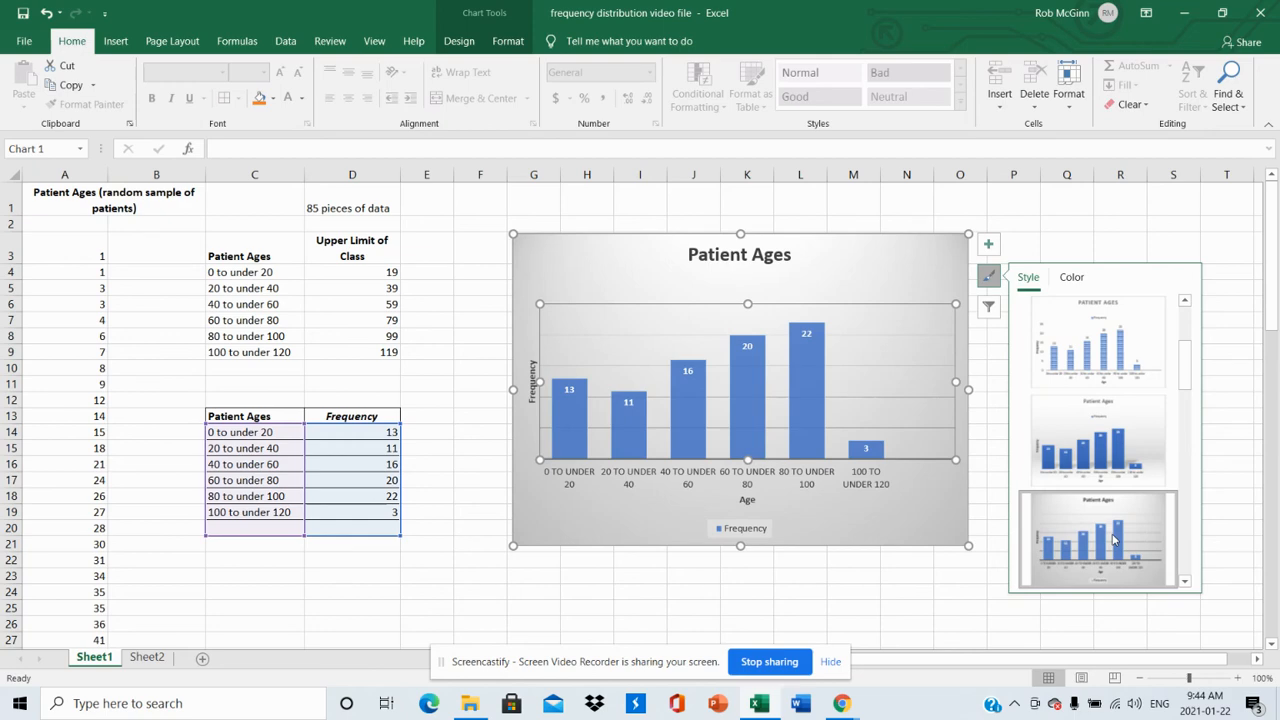
click(886, 592)
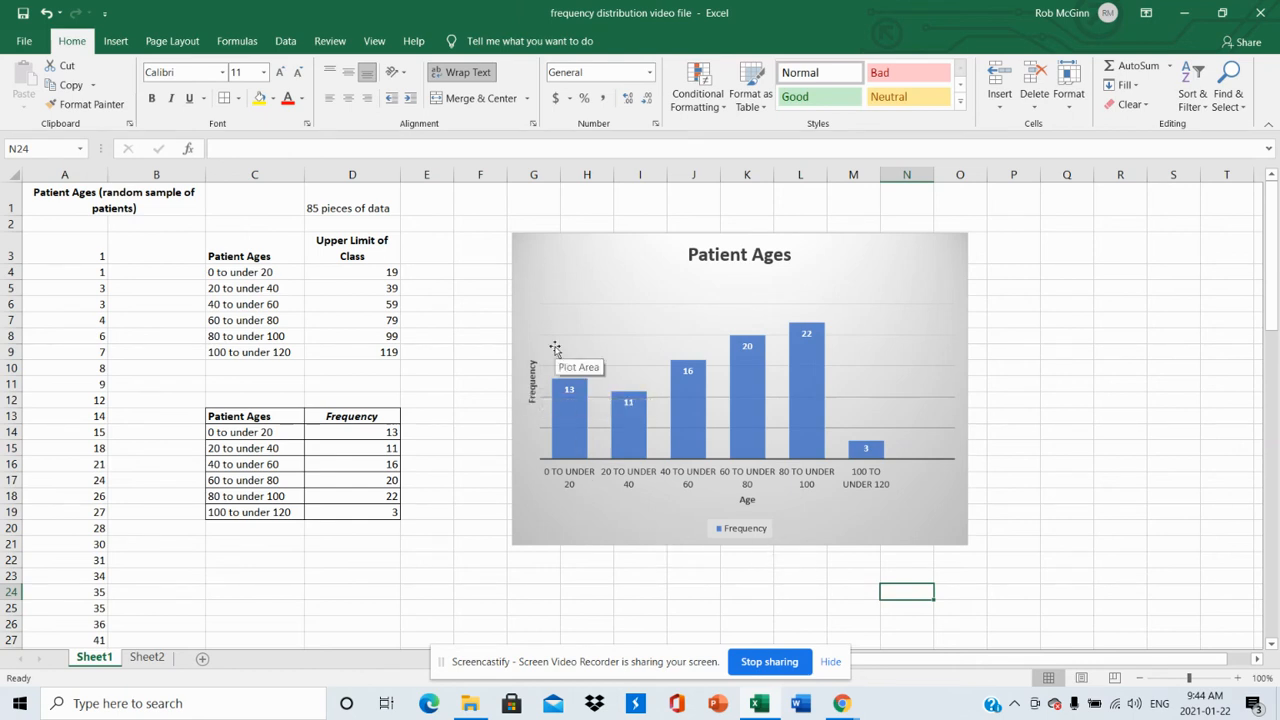
click(912, 268)
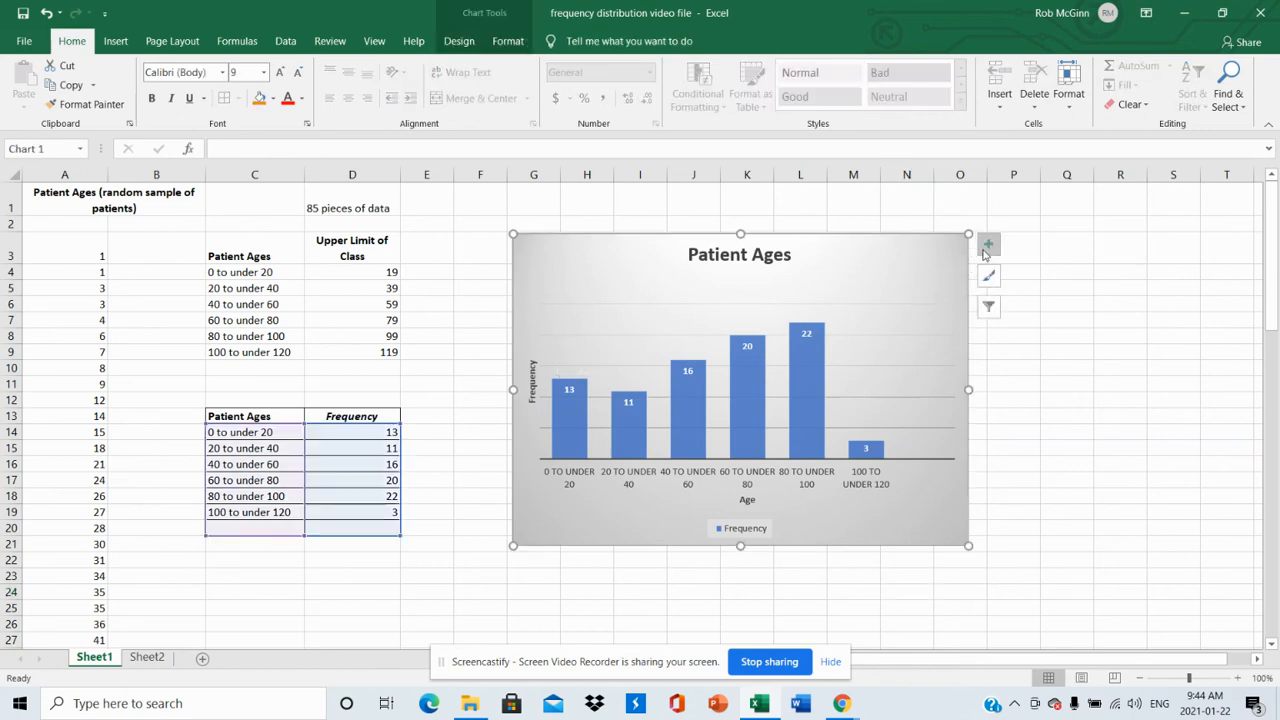
click(986, 248)
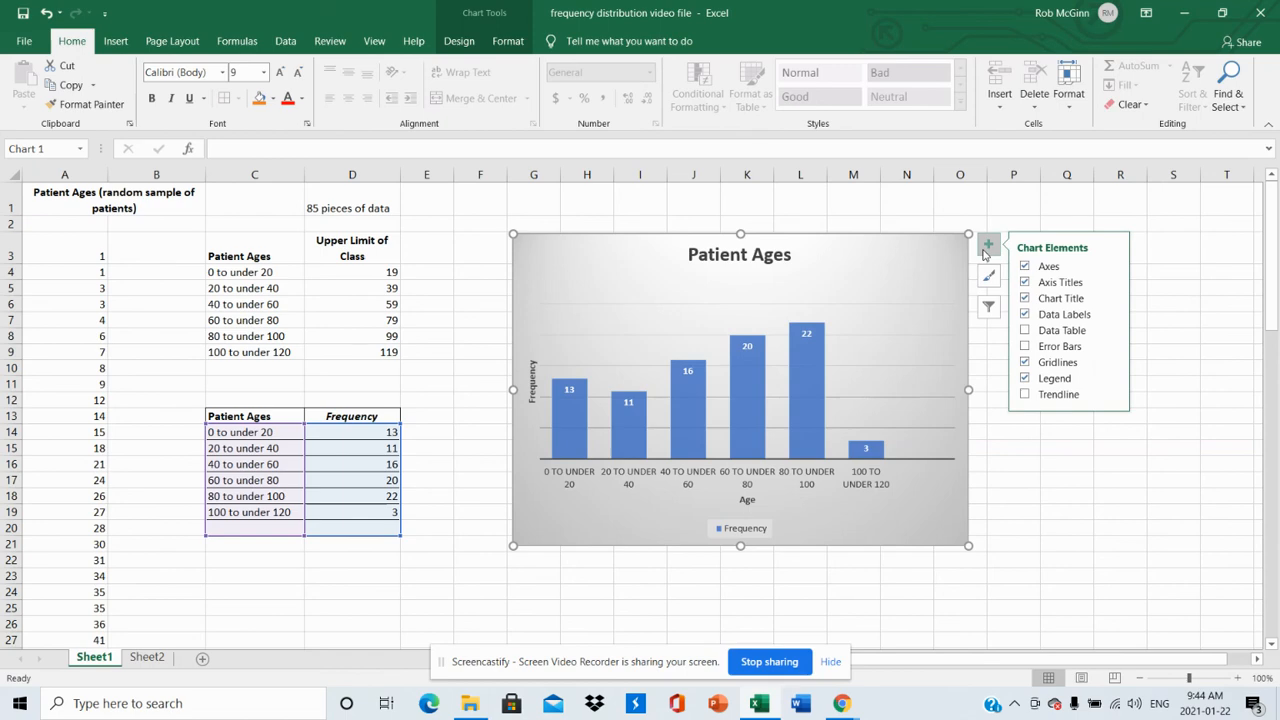
click(864, 212)
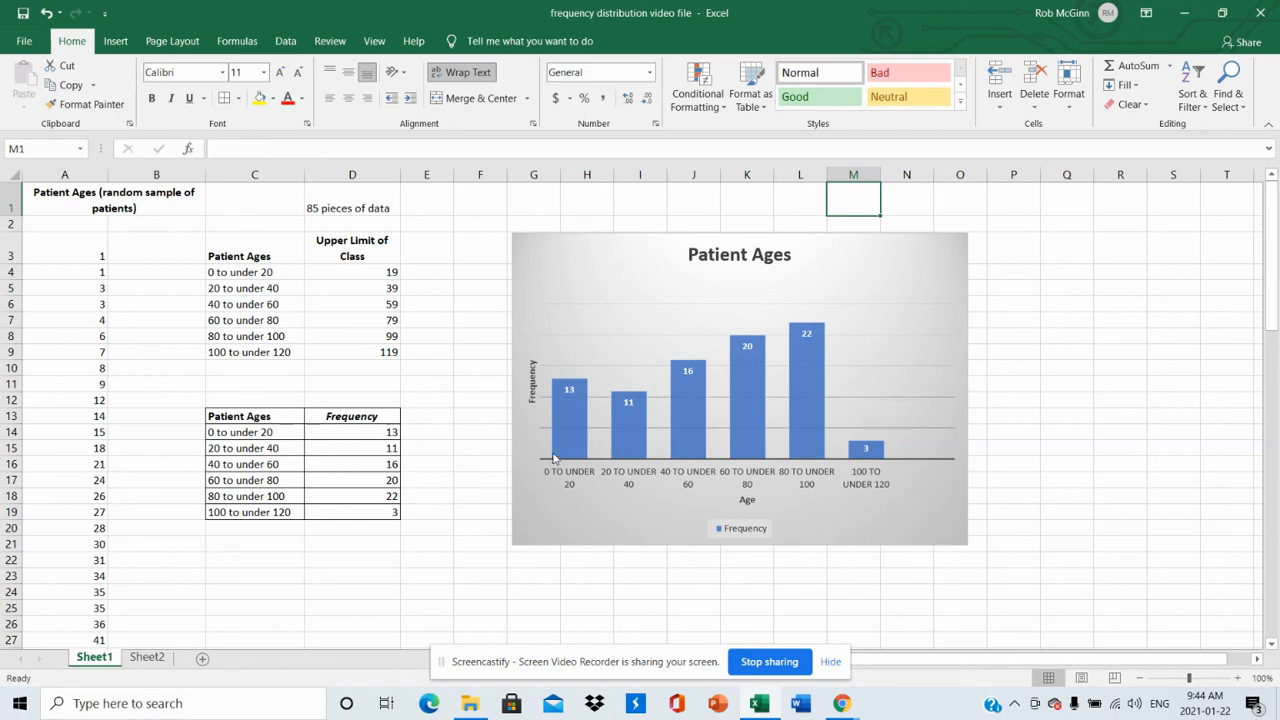
click(591, 561)
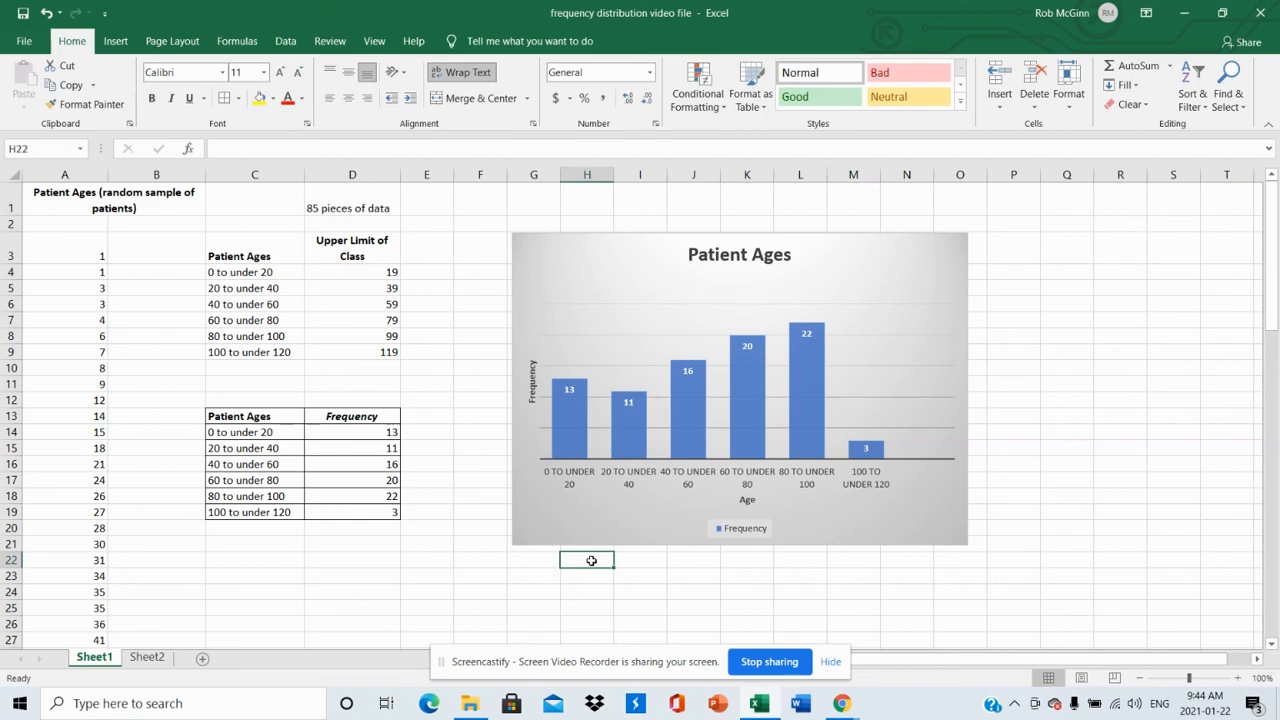
Widen the histogram chart to the right so it extends slightly into column P
click(874, 403)
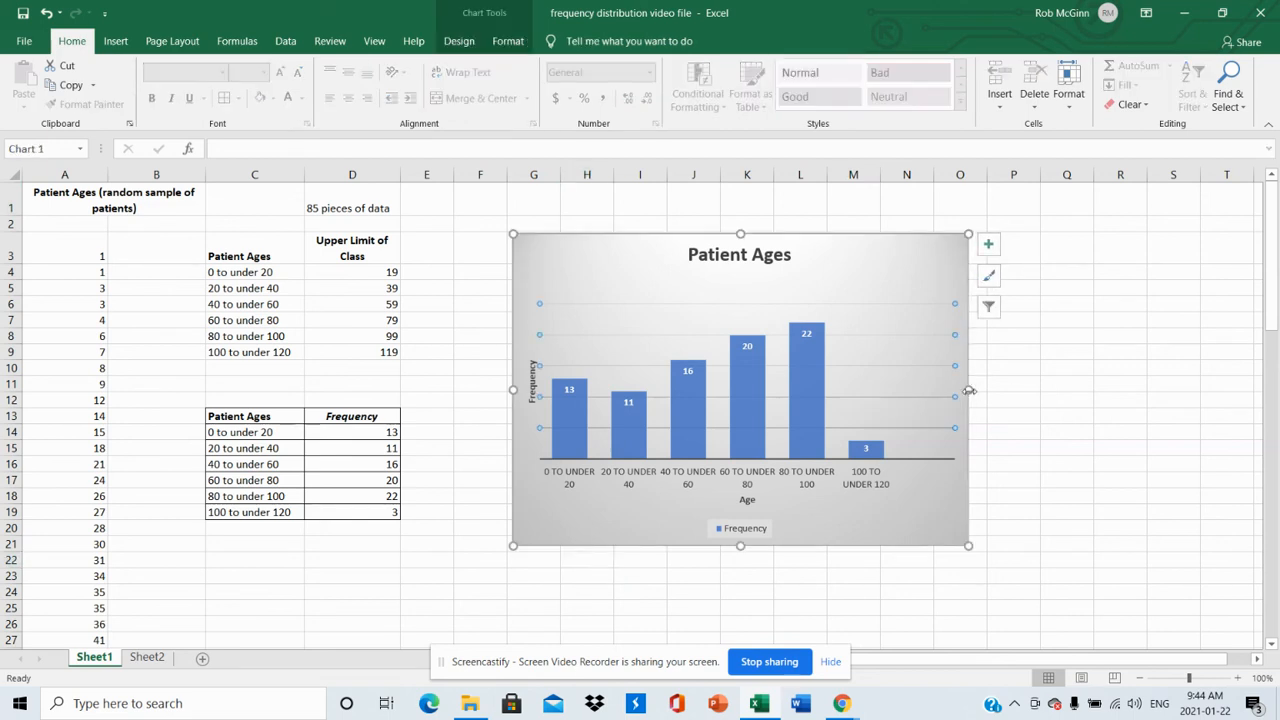
double_click(969, 391)
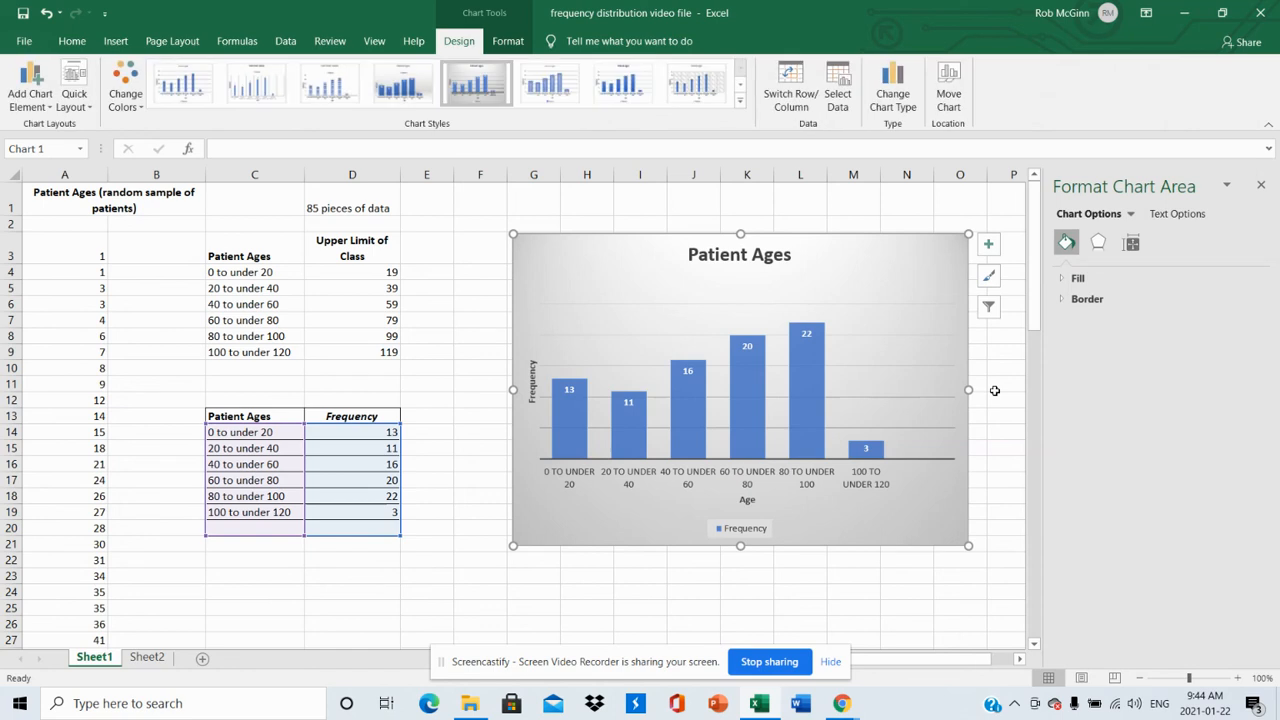
drag(969, 390, 1001, 390)
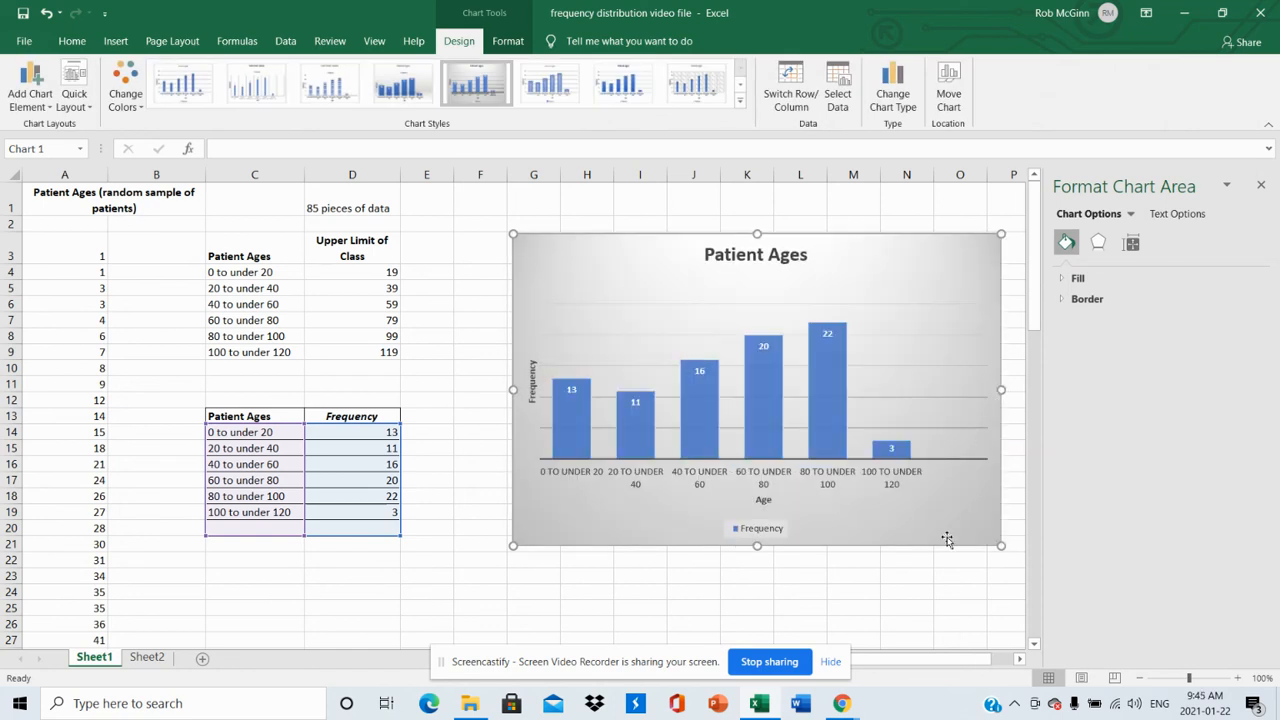
click(583, 569)
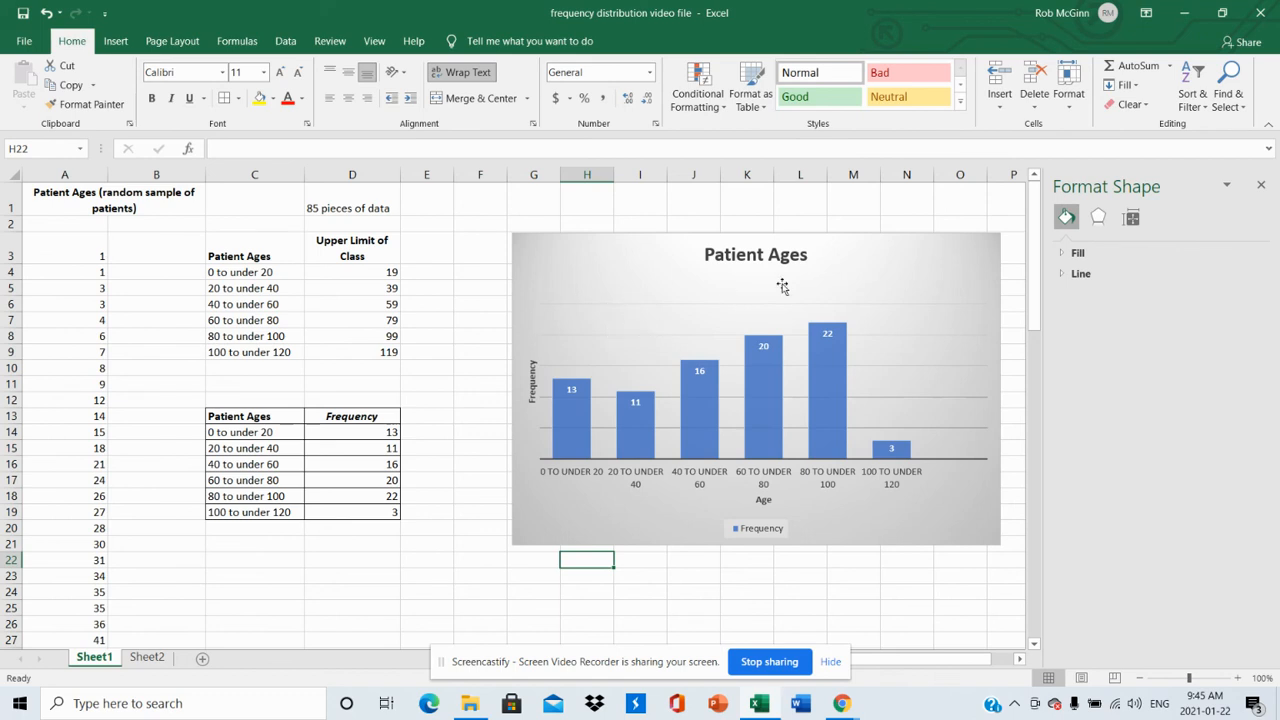
Close the chart formatting pane and remove the gridlines and the legend from the histogram
click(906, 279)
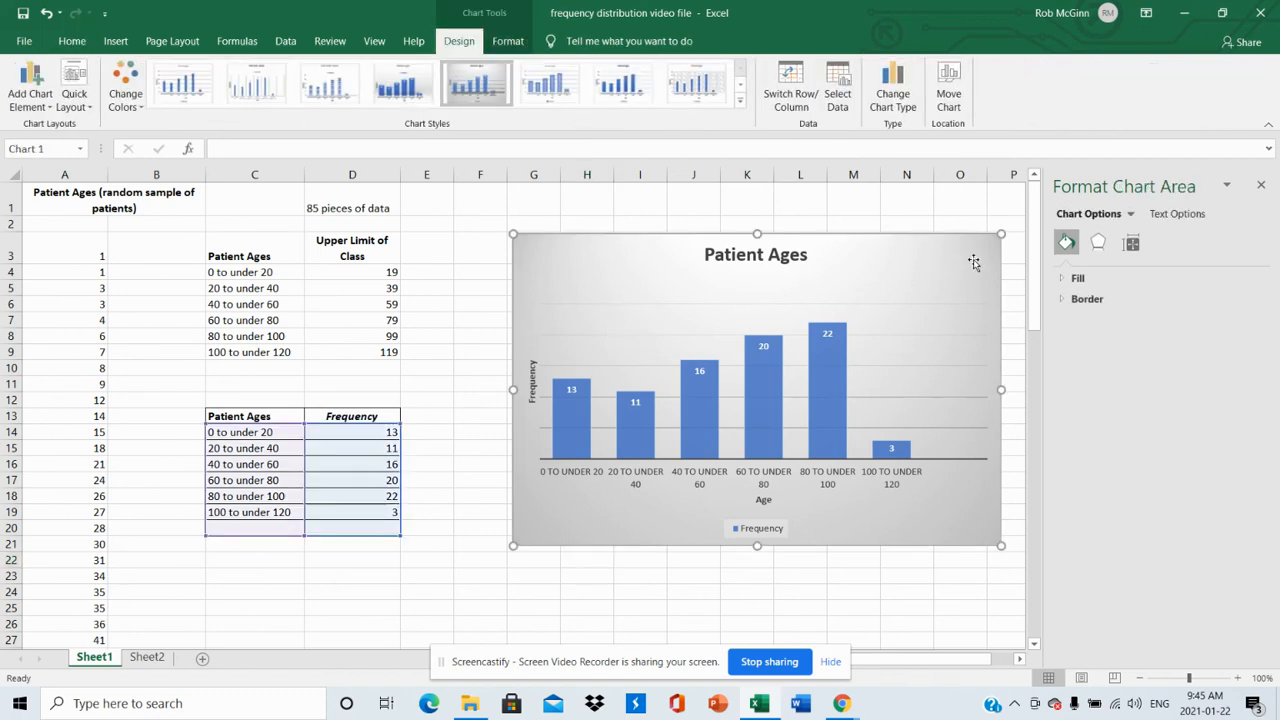
click(1261, 186)
click(1022, 245)
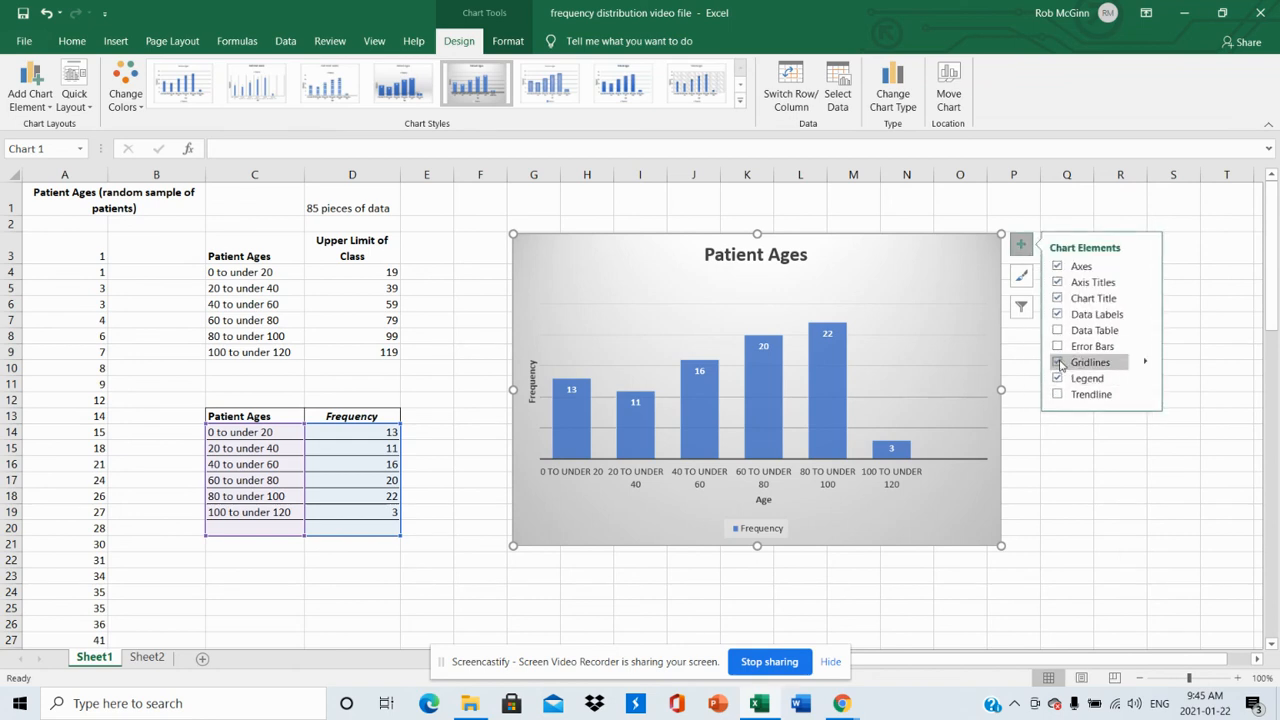
click(1057, 362)
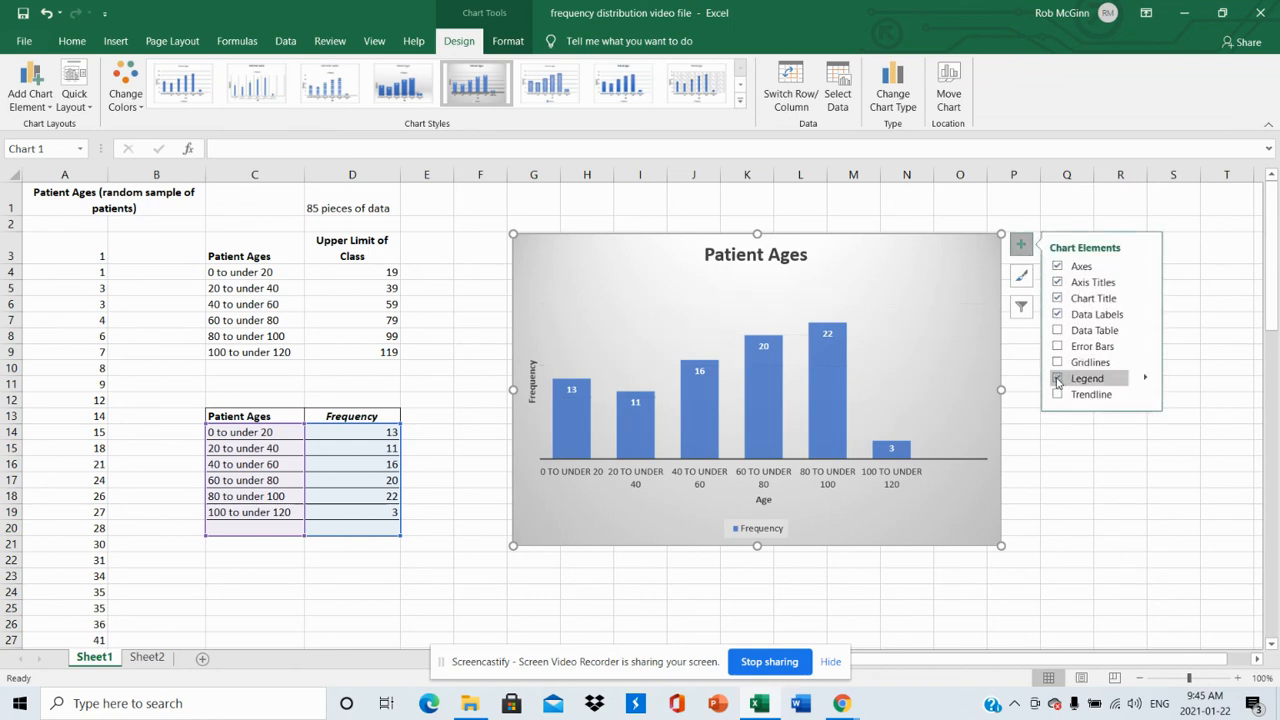
click(1057, 379)
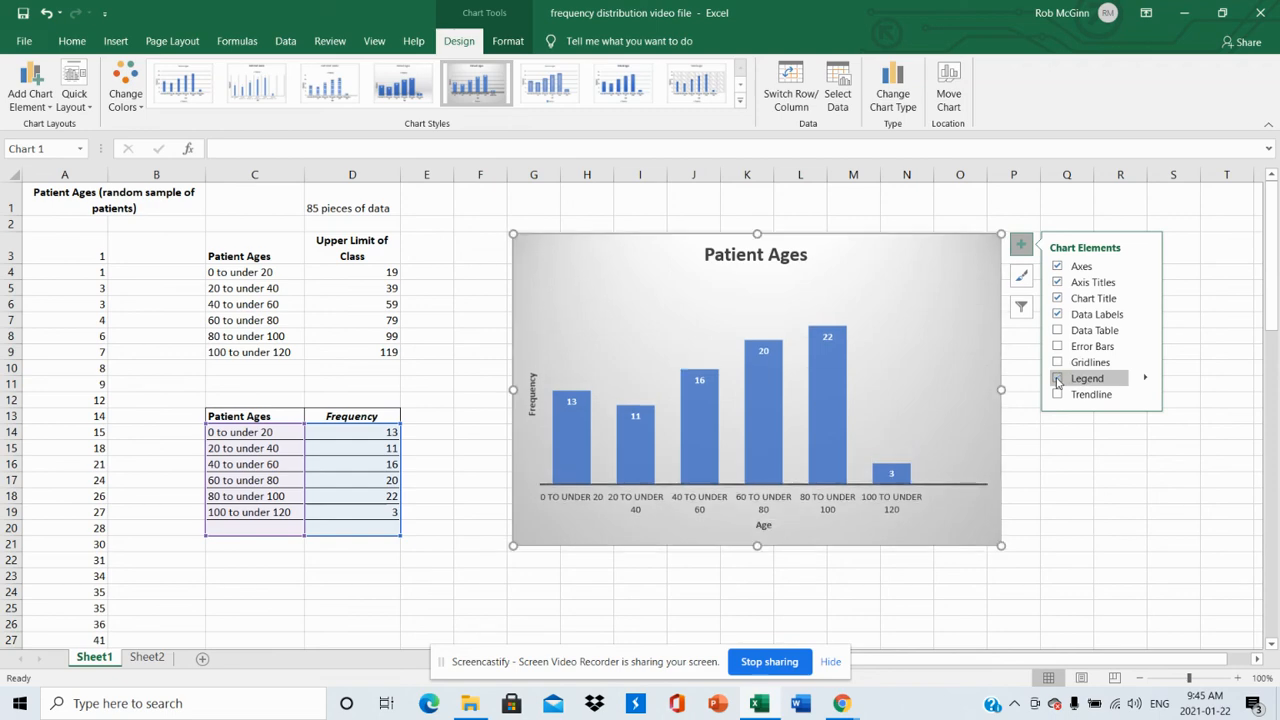
click(500, 612)
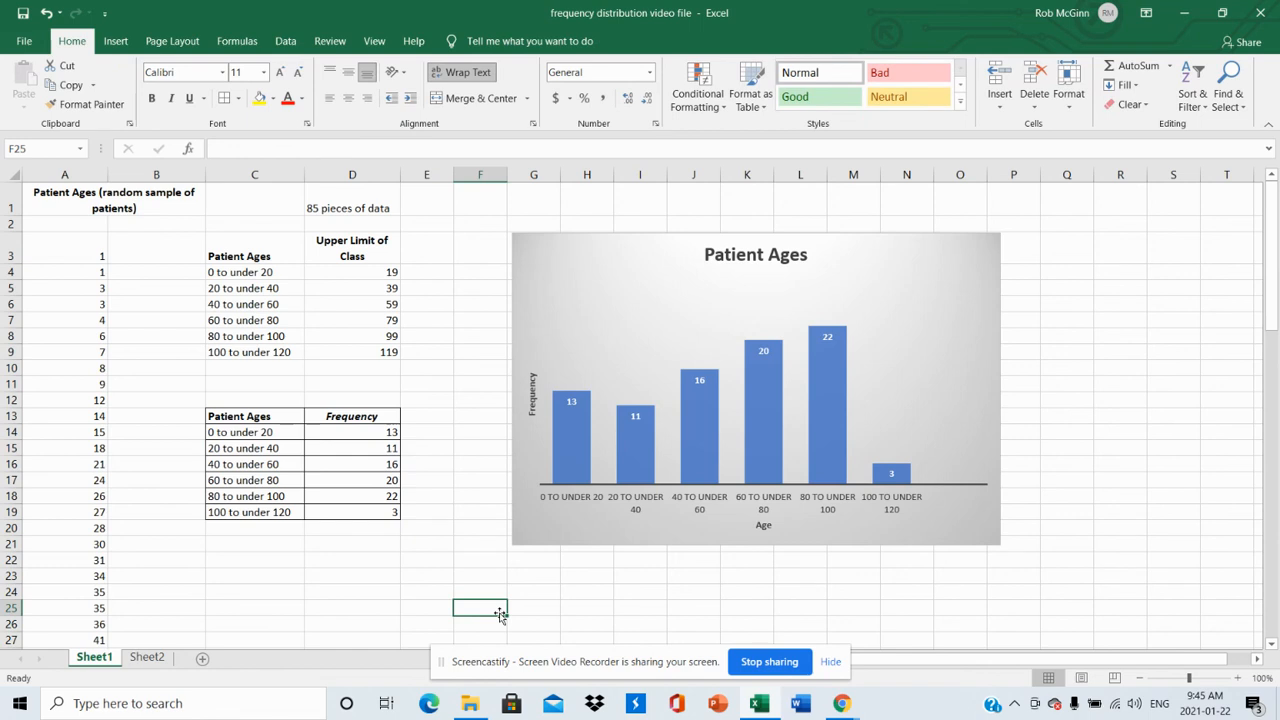